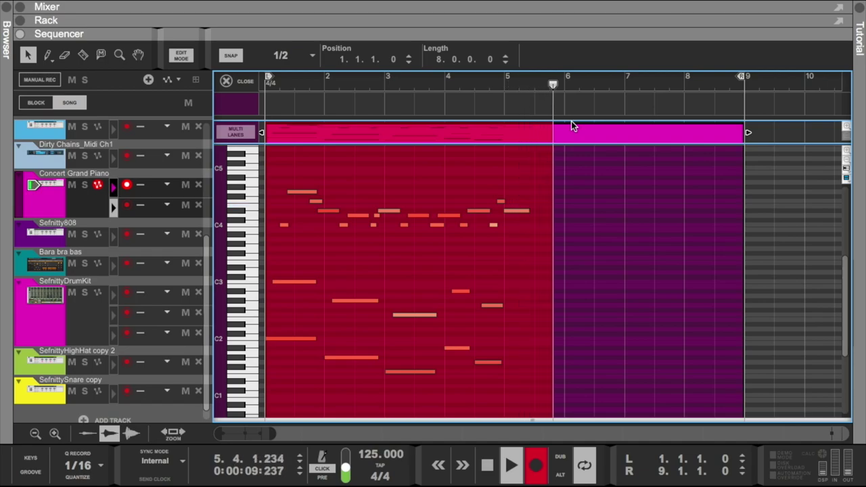
- Stop recording, play the take back, and delete the final D#4 note around bar 5 in the Concert Grand Piano clip
key("space")
key("space")
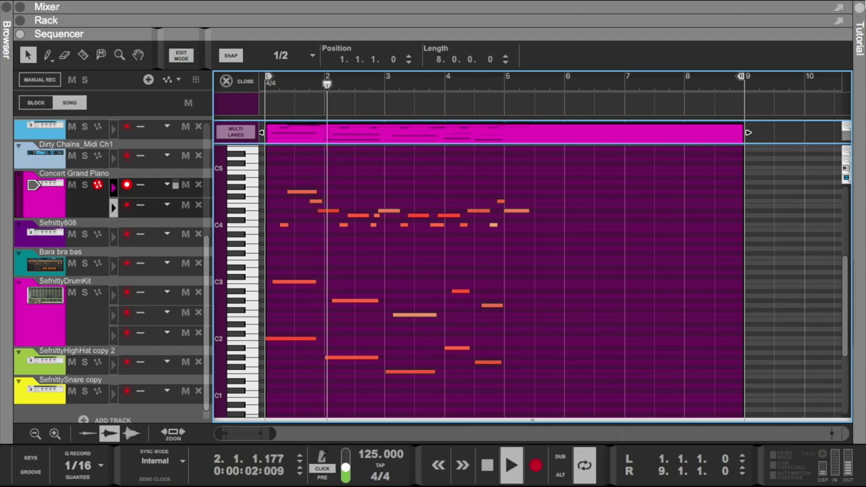
left_click(516, 211)
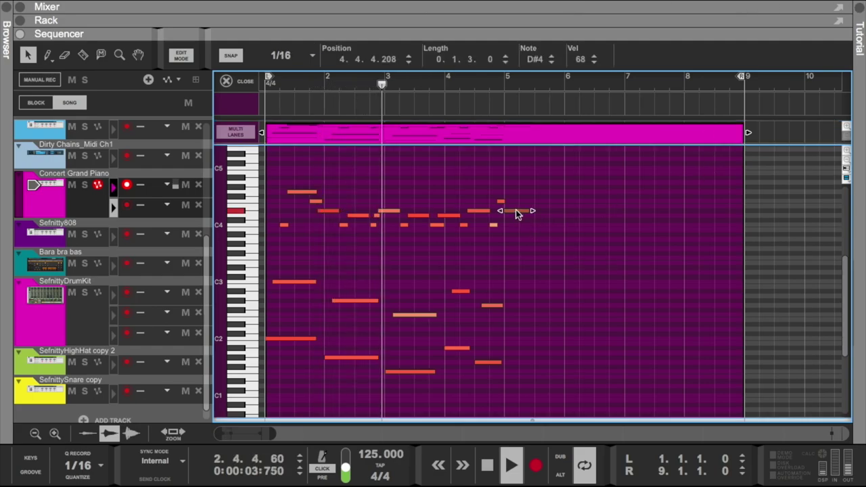
key("Delete")
- Record the remaining piano notes across bars 5 to 8 of the Concert Grand Piano clip and end the recording
key("ctrl+Return")
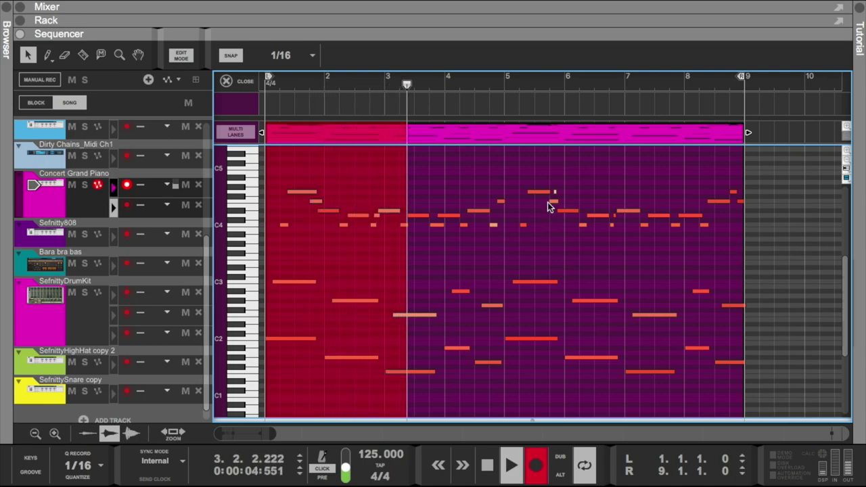
left_click(538, 464)
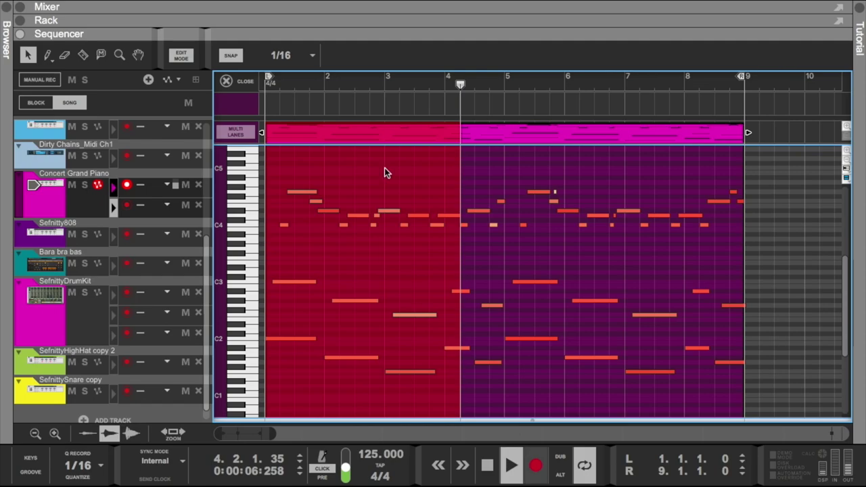
- Quantize the notes of the whole Concert Grand Piano clip and clear the selection
right_click(403, 144)
left_click(434, 452)
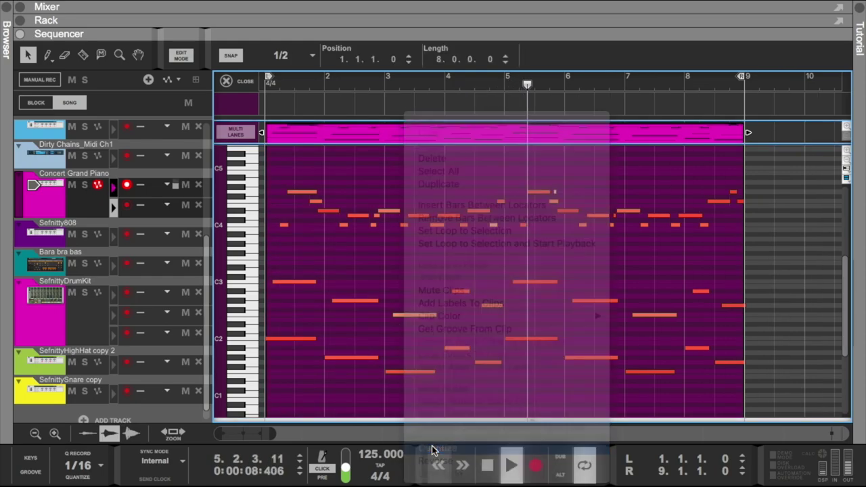
left_click(411, 257)
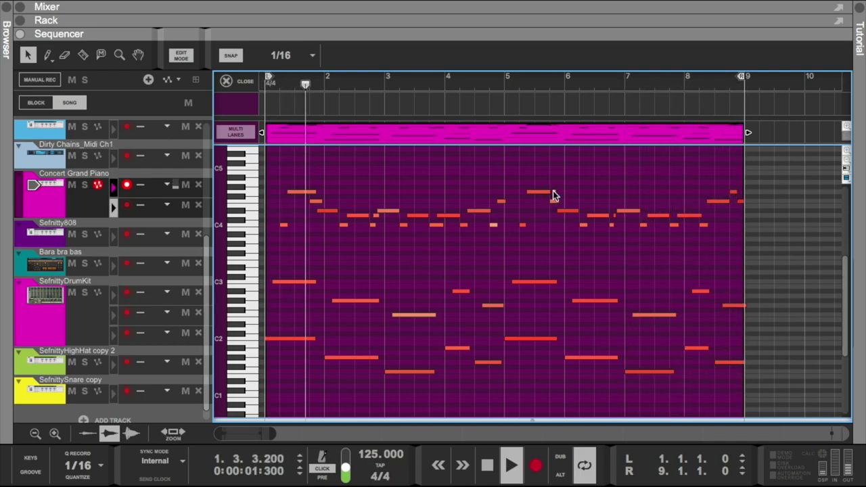
- Turn off the metronome click and switch on the Sweeper effect on the Concert Grand Piano channel in the rack
scroll(352, 327, "down", 1)
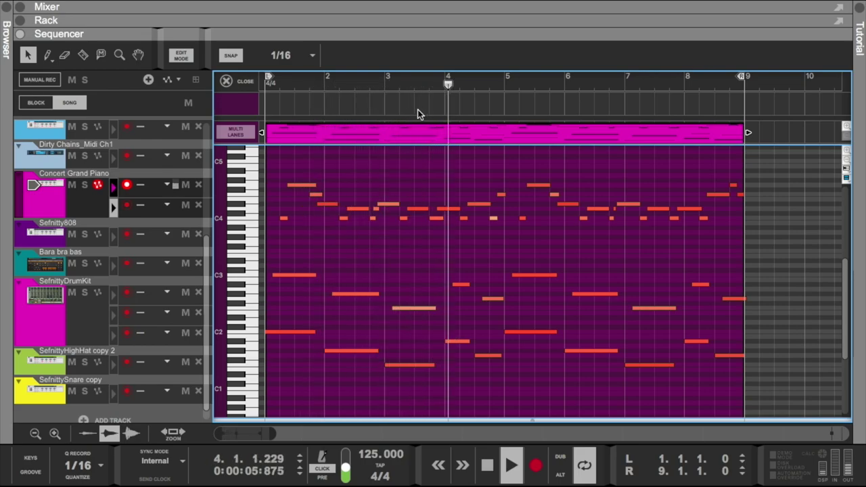
left_click(320, 467)
left_click_drag(440, 33, 445, 270)
scroll(192, 164, "up", 15)
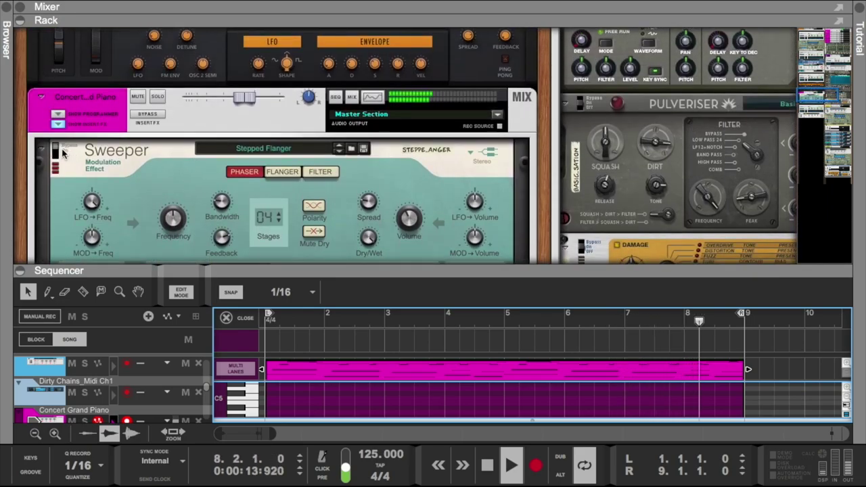
left_click(55, 148)
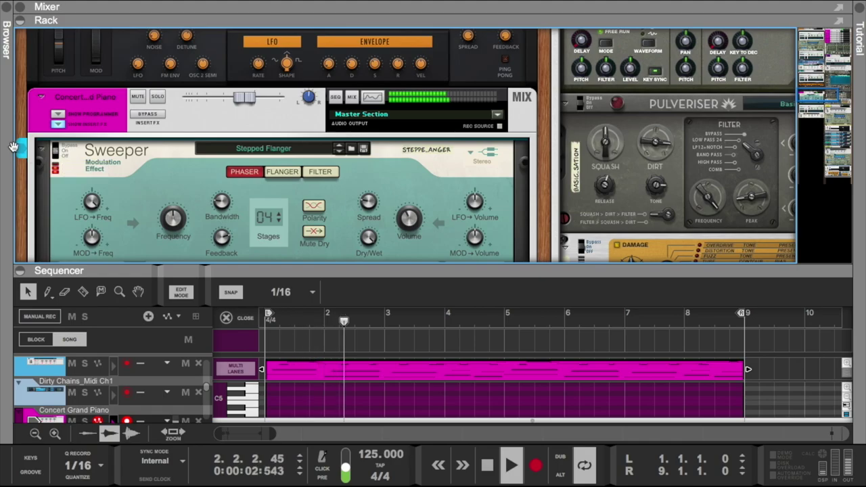
- Show the browser beside the rack and narrow it, keeping the full Sweeper device in view
left_click_drag(34, 146, 245, 140)
scroll(582, 196, "down", 3)
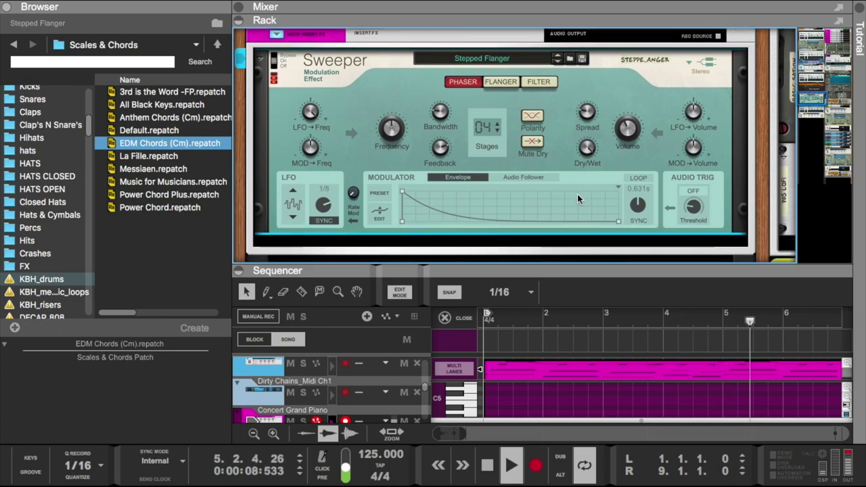
left_click_drag(231, 281, 184, 283)
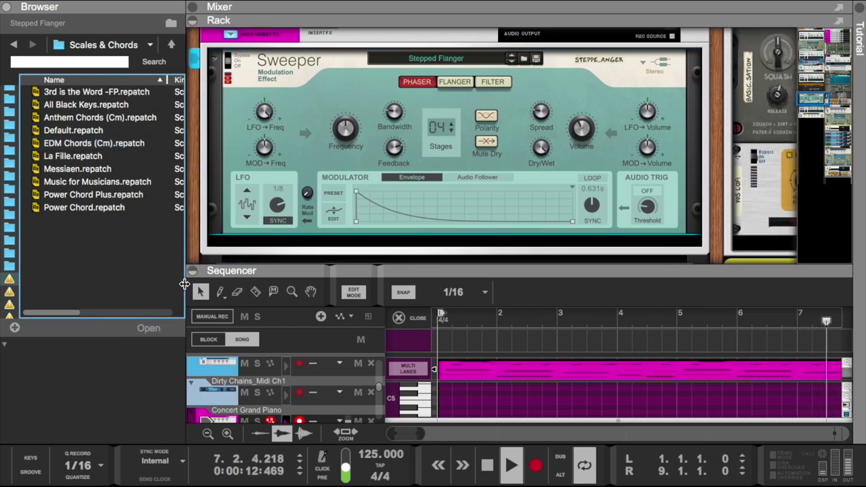
- Audition the Sweeper patches Trigger LP Filter and Wide 4-Stage Phaser, open its patch list, and load Wide Flanging
left_click(508, 62)
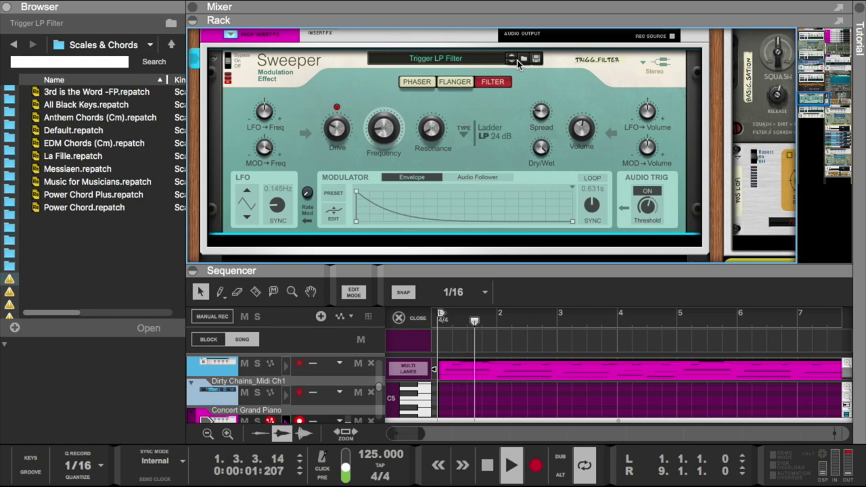
left_click(513, 61)
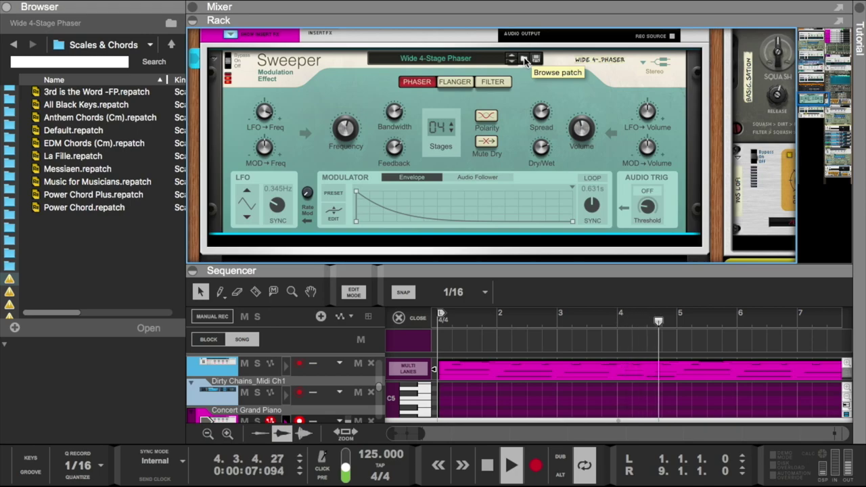
left_click(524, 58)
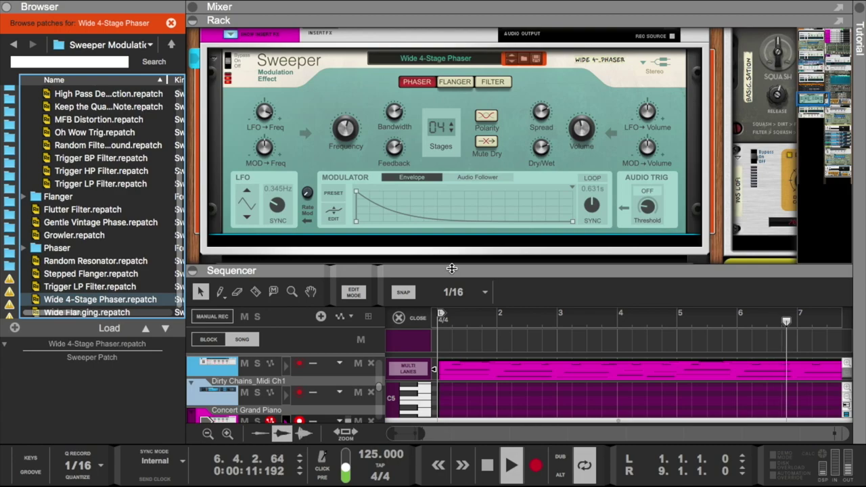
left_click_drag(451, 268, 444, 226)
scroll(493, 403, "down", 2)
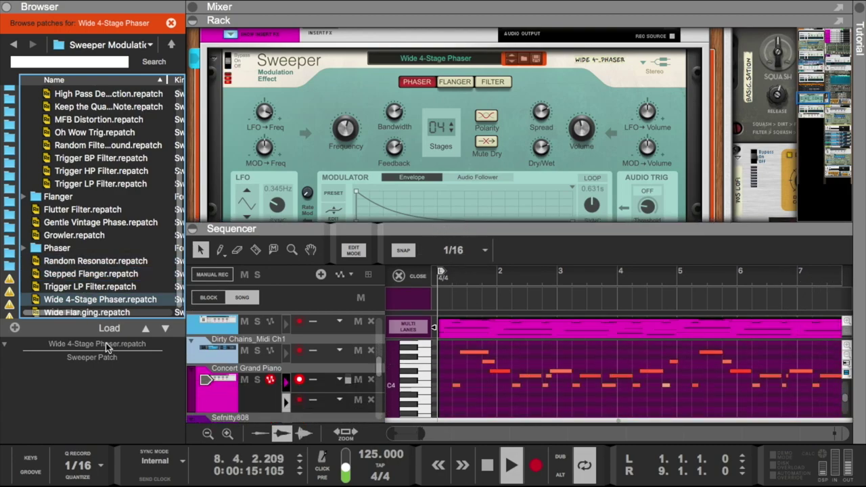
left_click(163, 332)
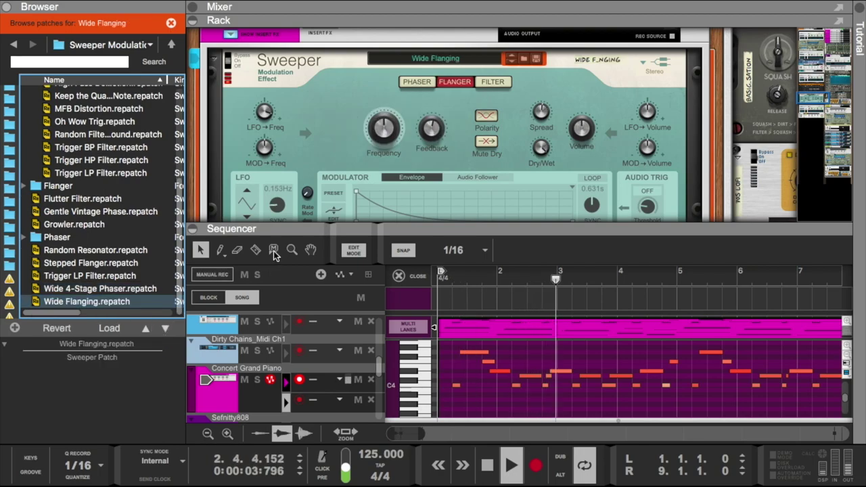
- Narrow the browser, zoom out the timeline to show the whole eight-bar piano clip, and resize the sequencer to expose the Sweeper controls
left_click_drag(337, 225, 336, 109)
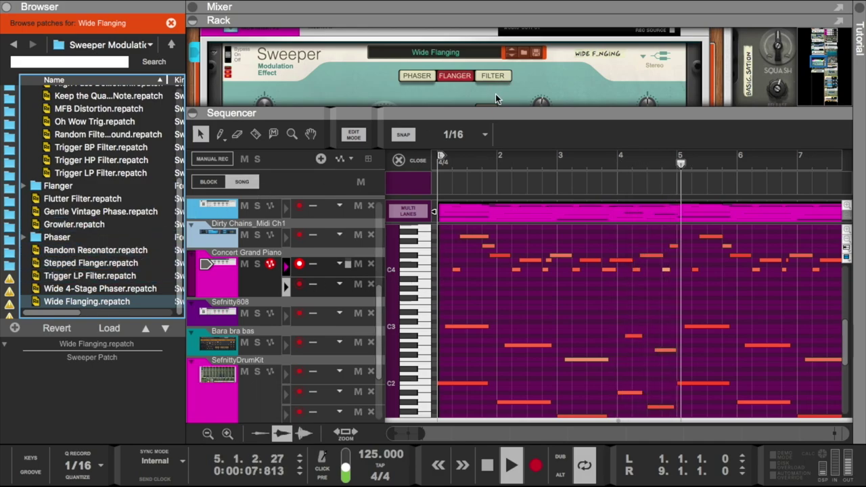
left_click_drag(478, 113, 478, 121)
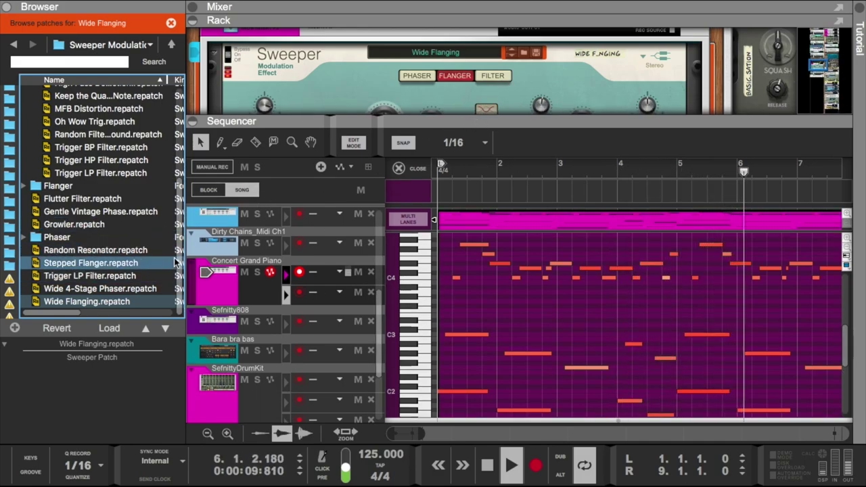
left_click_drag(174, 263, 119, 257)
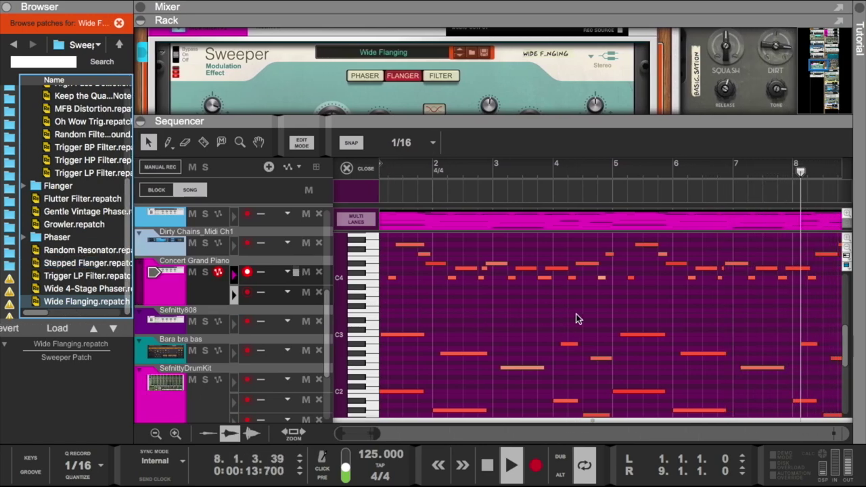
left_click_drag(374, 434, 388, 434)
scroll(498, 338, "down", 2)
scroll(498, 338, "up", 1)
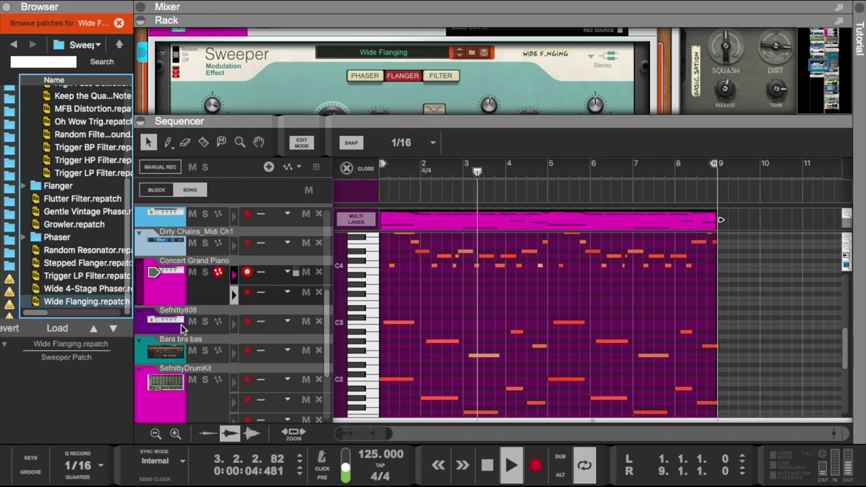
scroll(458, 307, "up", 2)
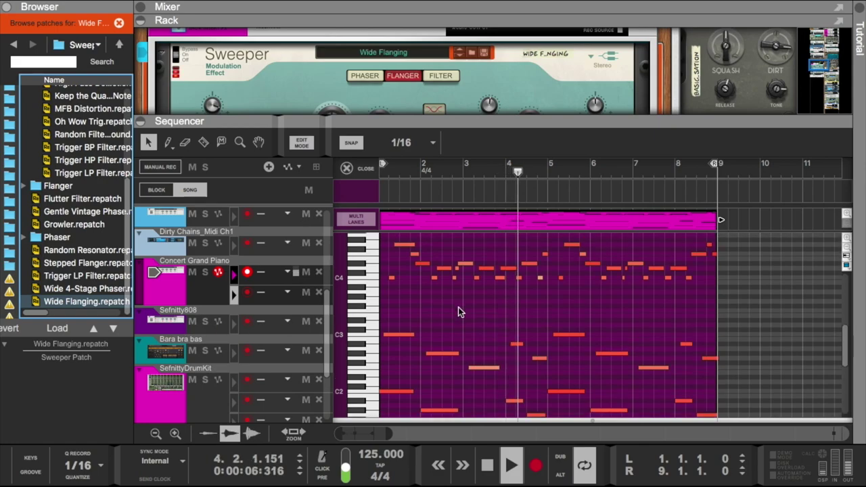
scroll(457, 307, "up", 1)
left_click_drag(456, 125, 457, 228)
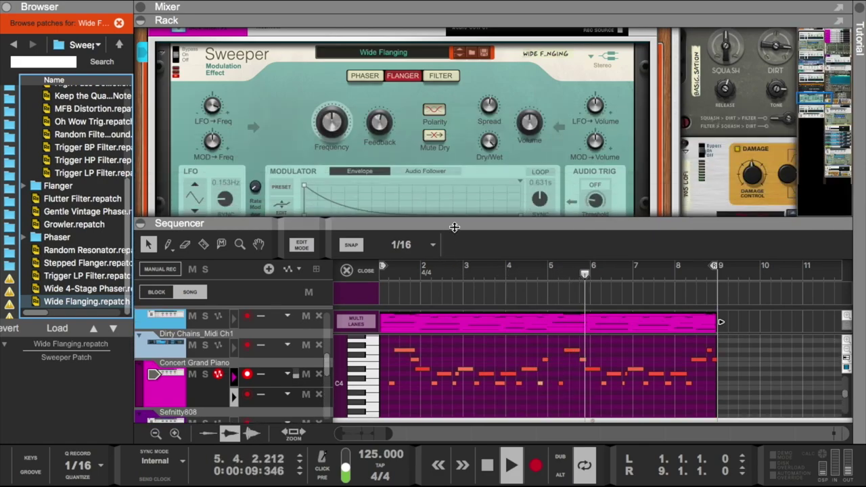
- Load the Basic Phasing patch in the Sweeper and compare its Flanger and Filter effect types, returning to Flanger
left_click(459, 52)
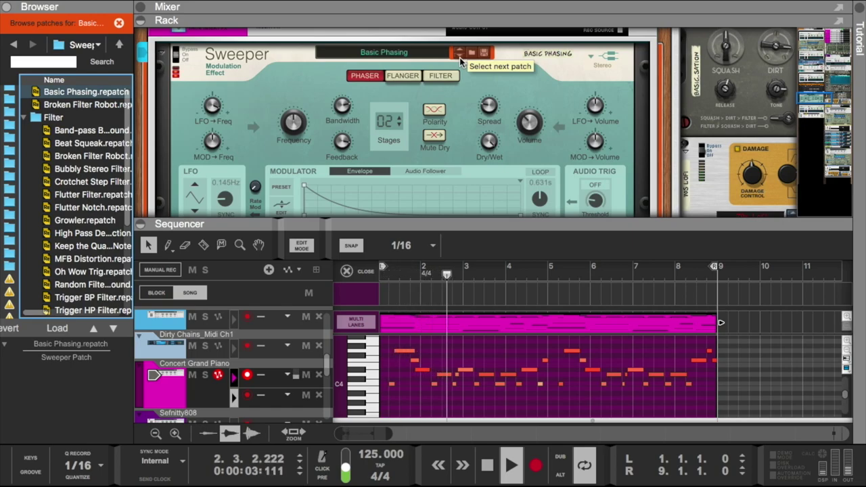
left_click(411, 76)
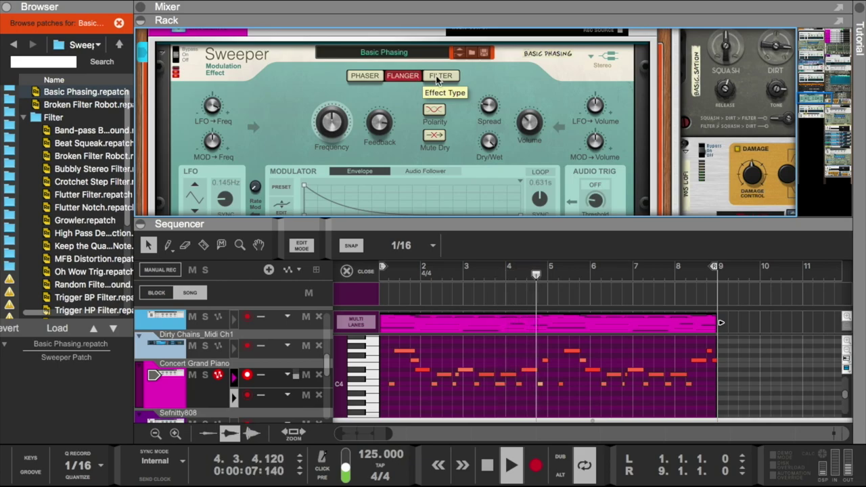
left_click(439, 75)
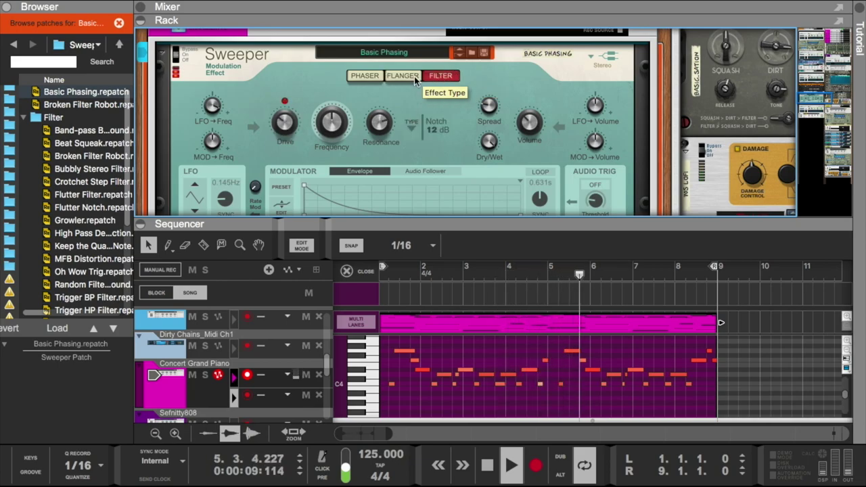
left_click(414, 78)
- Load the Broken Filter Robot patch in the Sweeper and try its Flanger and Phaser effect types
scroll(470, 190, "up", 2)
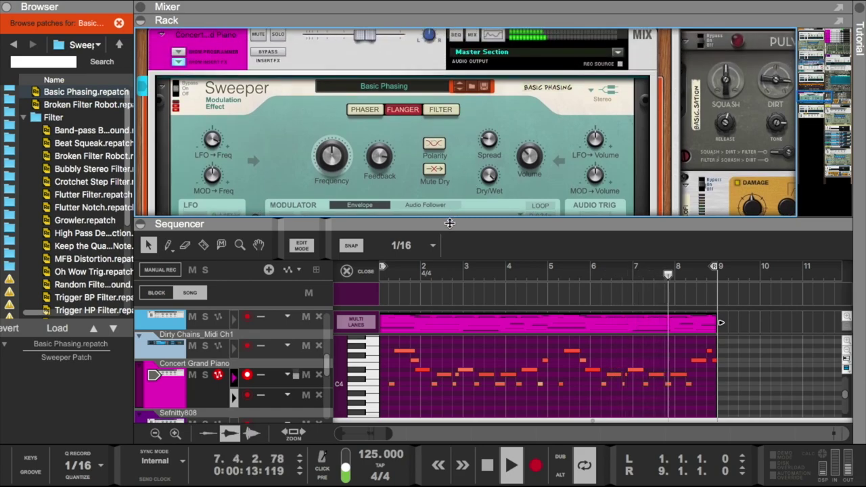
scroll(475, 365, "down", 2)
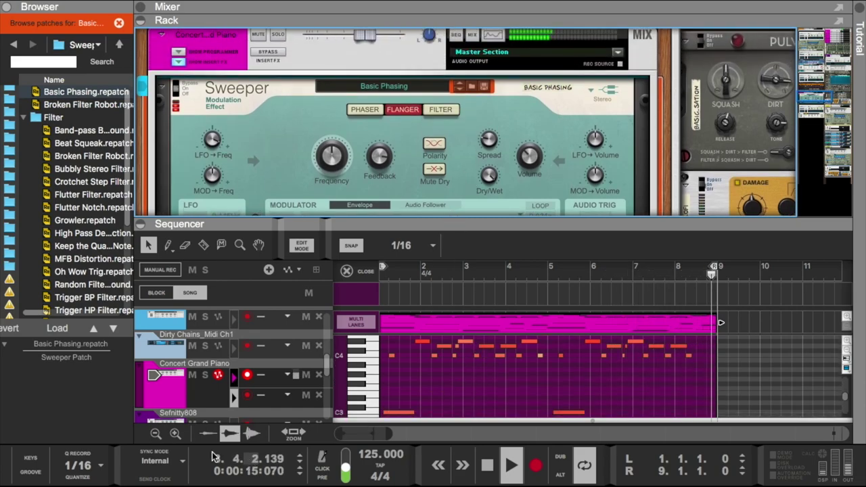
left_click(157, 436)
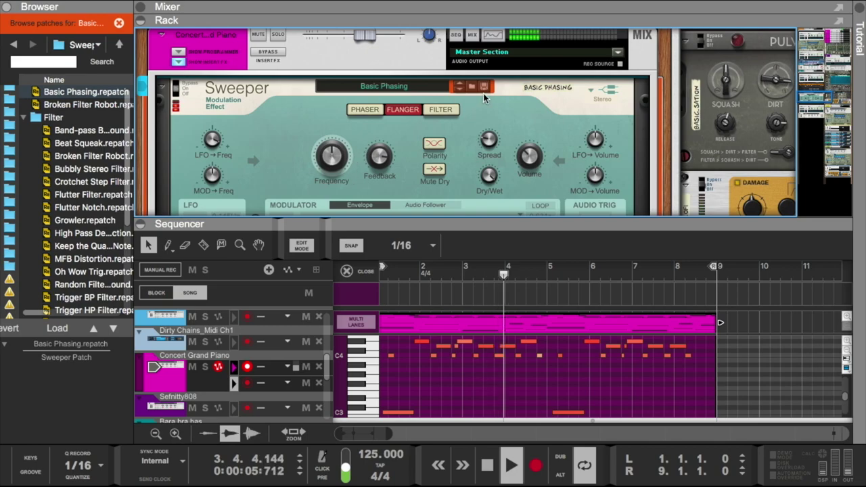
left_click(459, 92)
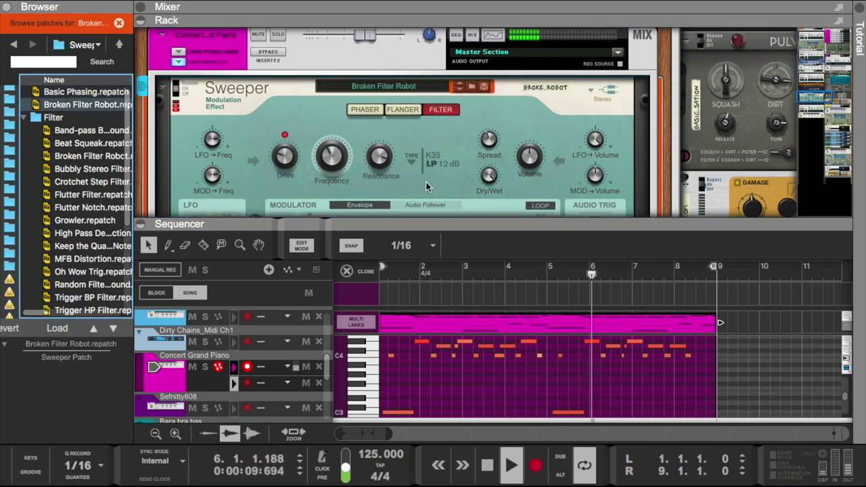
left_click(406, 109)
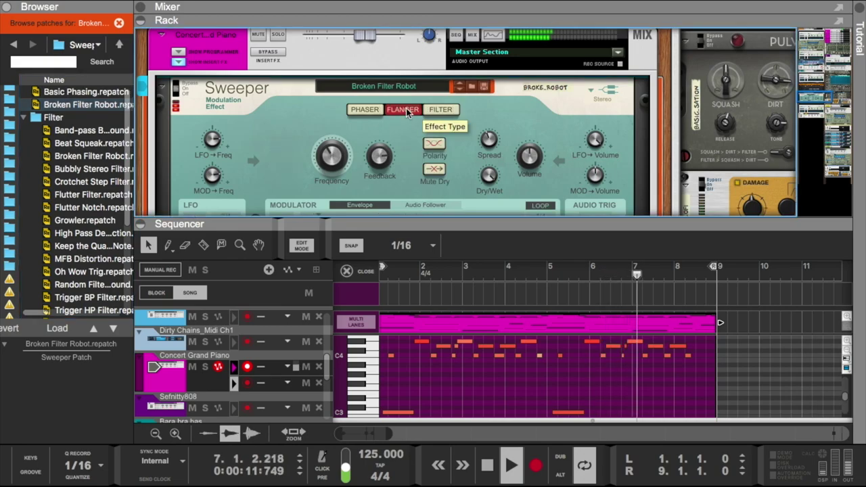
left_click(369, 110)
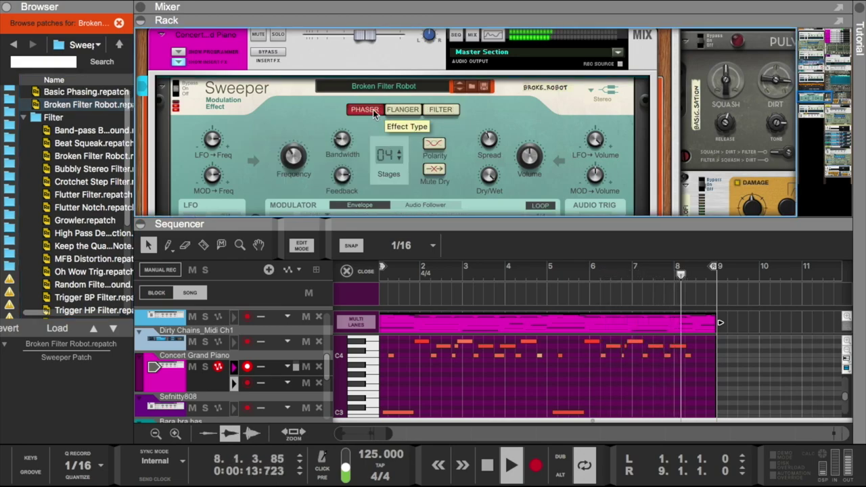
- Load the Band-pass Background patch in the Sweeper and try it with the Flanger and Phaser effect types
left_click(460, 91)
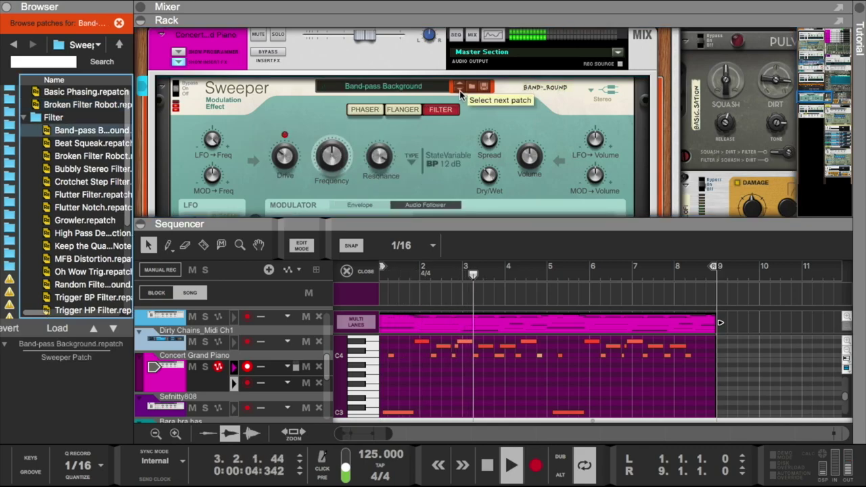
left_click(413, 111)
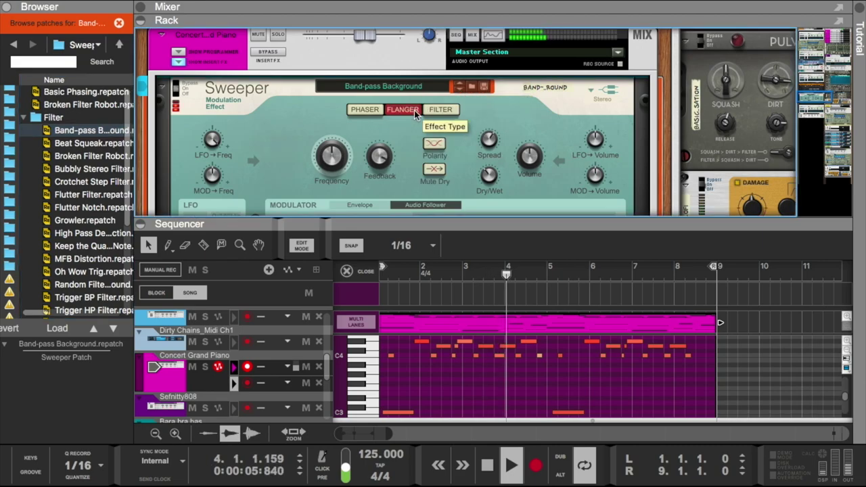
left_click(366, 111)
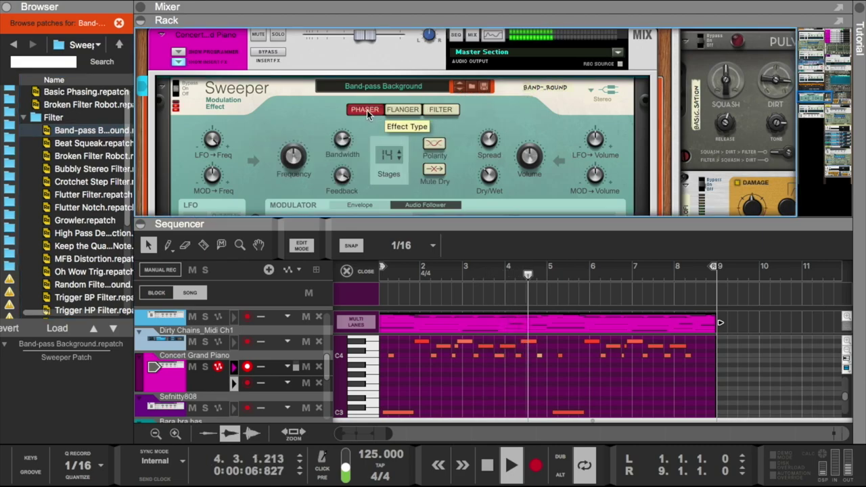
- Load the Beat Squeak patch in the Sweeper
left_click(114, 330)
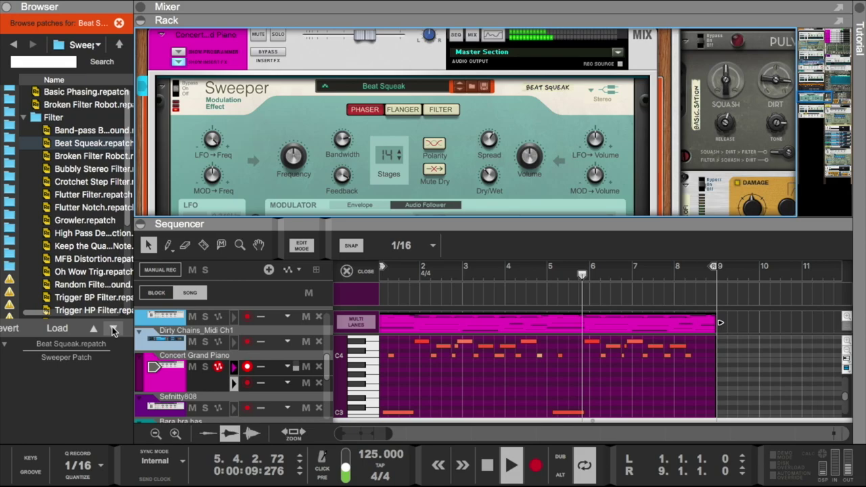
- Try the Beat Squeak patch as Flanger and Phaser, and load the Broken Filter Robot patch to try its Phaser and Flanger effect types
left_click(398, 108)
left_click(370, 109)
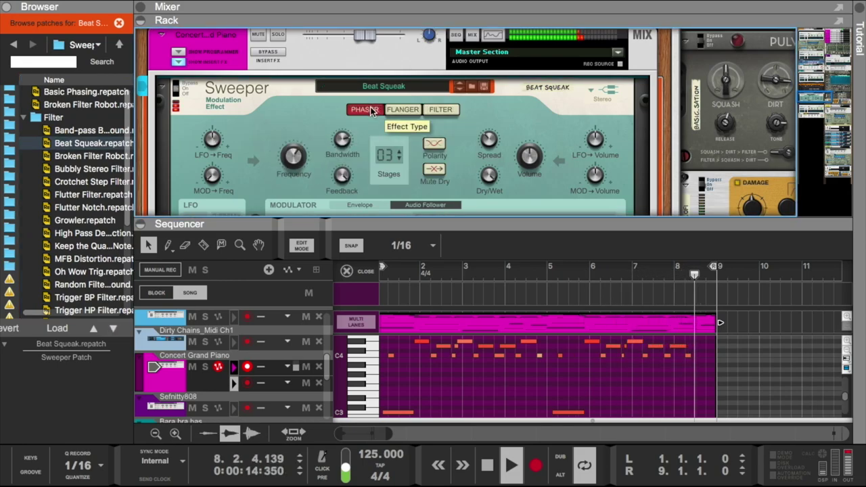
left_click(113, 330)
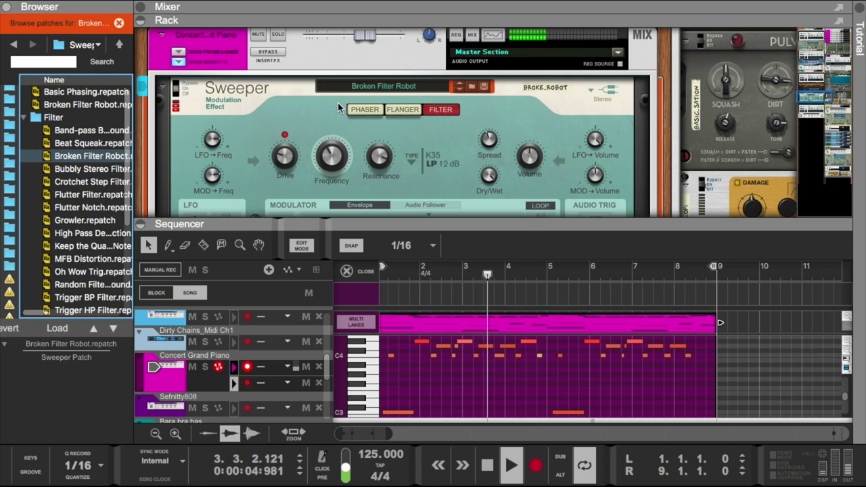
left_click(379, 110)
left_click(402, 109)
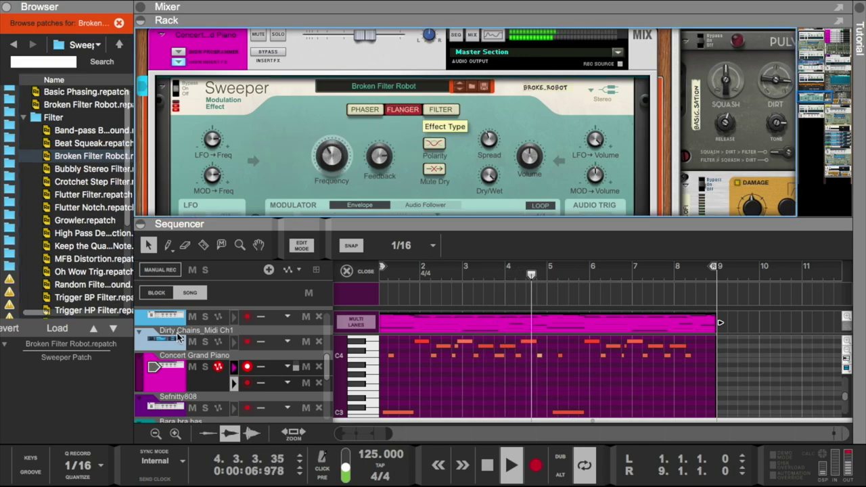
- Load the Bubbly Stereo Filter patch in the Sweeper and compare its Flanger and Phaser effect types, returning to Filter
left_click(113, 328)
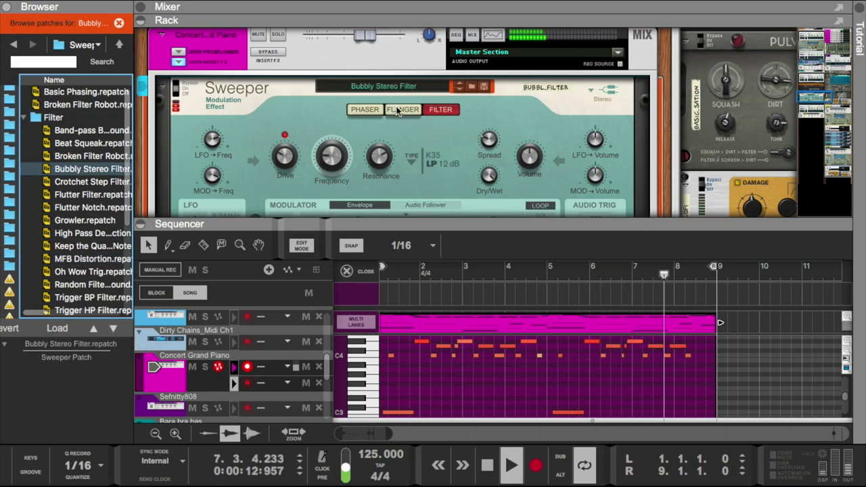
scroll(394, 93, "down", 2)
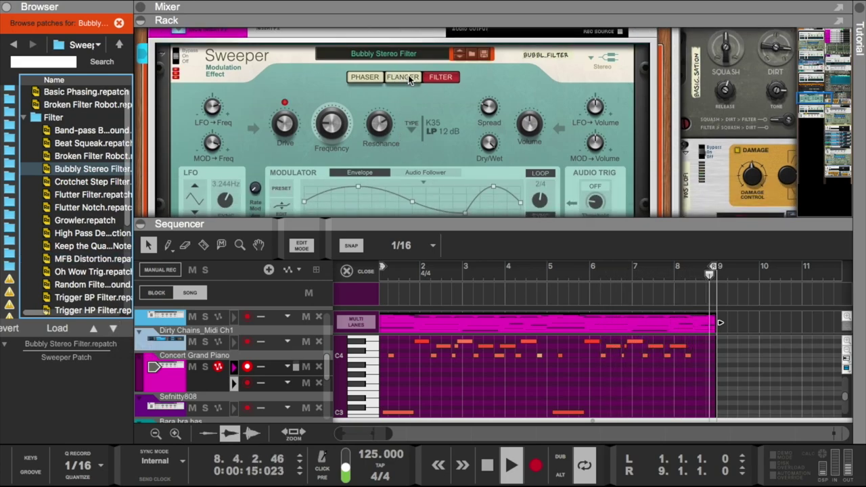
left_click(408, 76)
left_click_drag(426, 219, 428, 238)
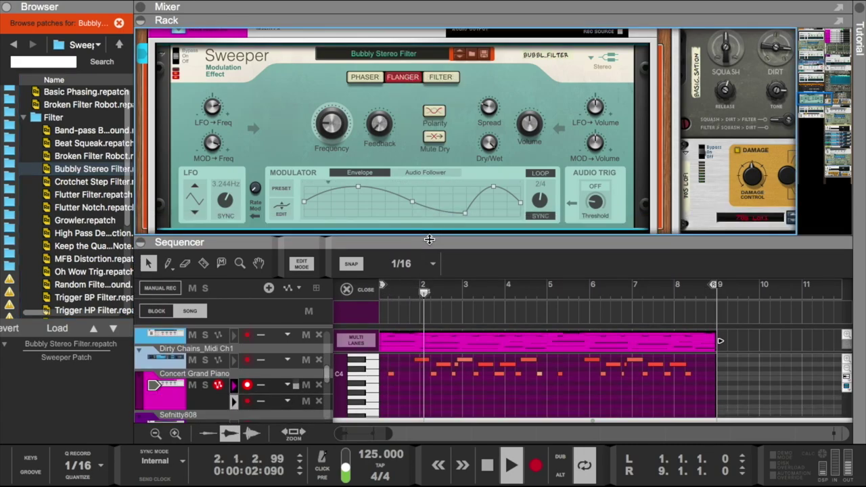
left_click(371, 77)
left_click(440, 77)
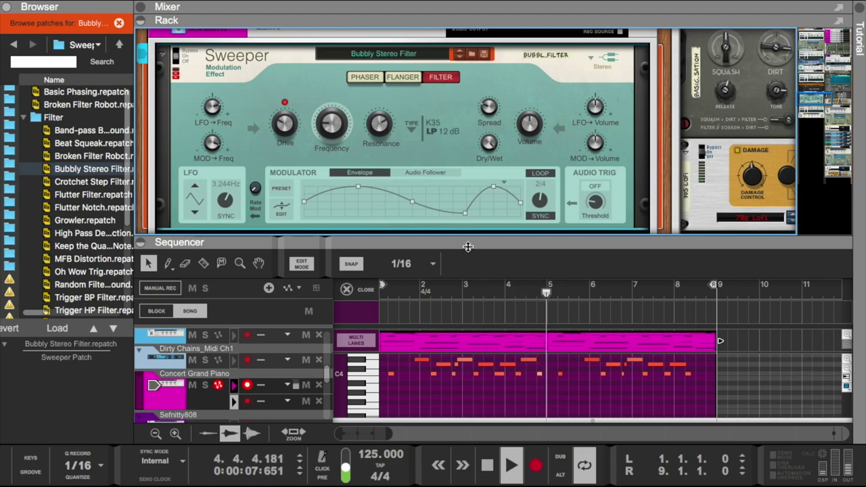
- Enlarge the sequencer area and look over the Concert Grand Piano clip's notes down to the lower octaves
left_click_drag(445, 221, 357, 135)
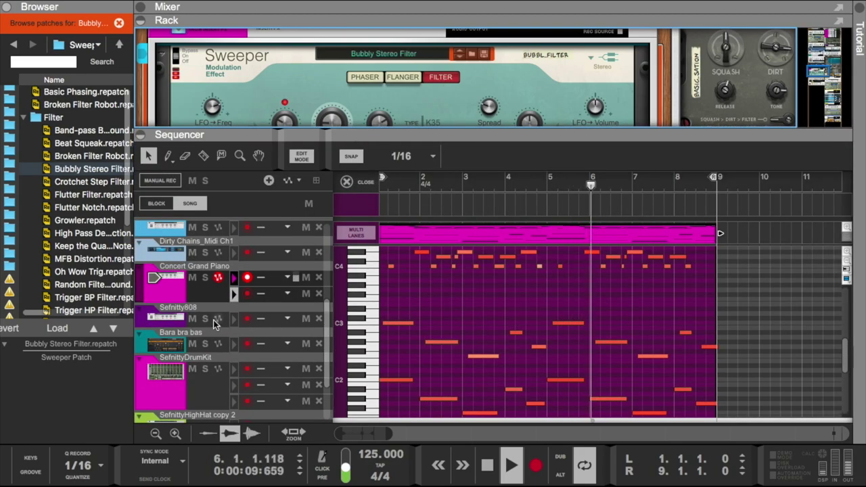
left_click_drag(331, 133, 326, 179)
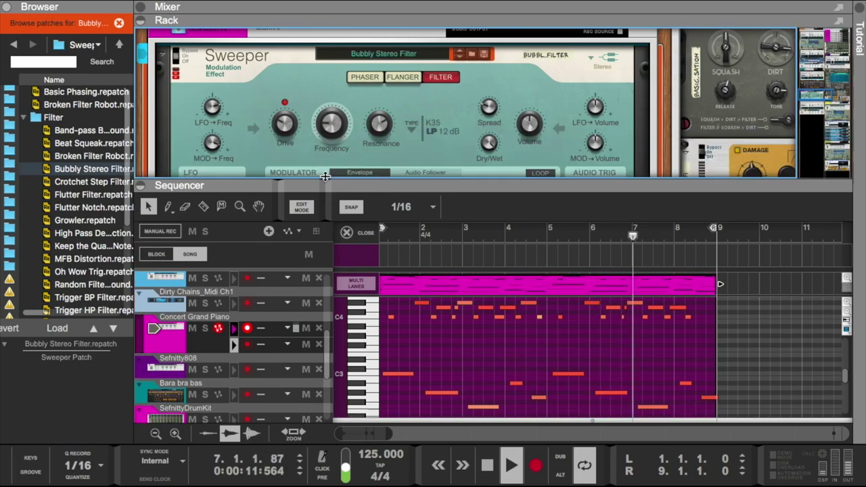
scroll(327, 137, "up", 3)
scroll(326, 132, "up", 3)
scroll(327, 133, "down", 5)
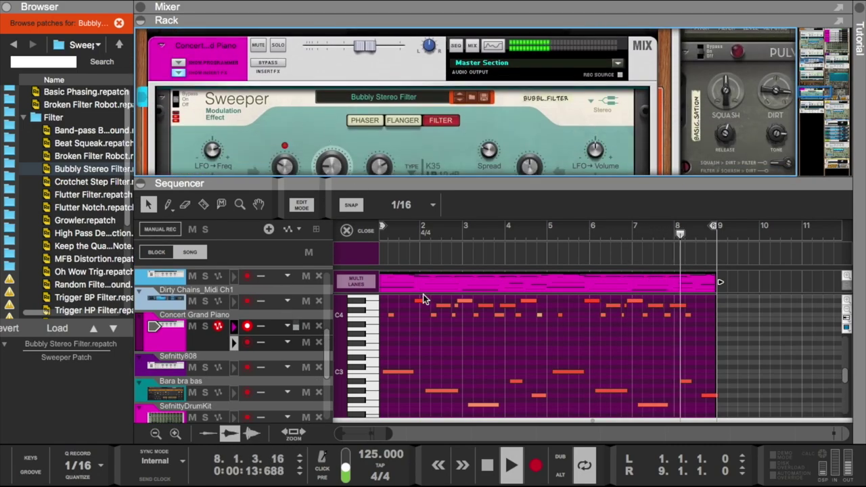
scroll(424, 317, "down", 2)
left_click_drag(426, 178, 425, 151)
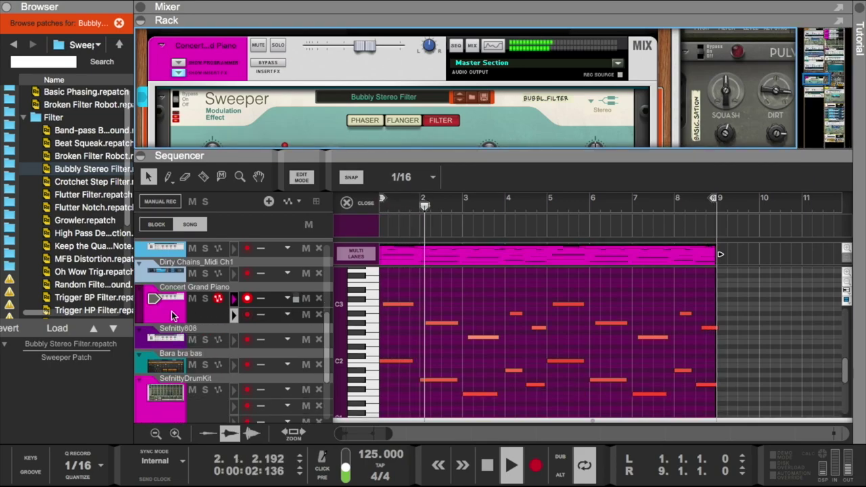
- Select the Sefnitty808 track and set its Scales & Chords player to the key of C with the Minor scale
left_click(172, 315)
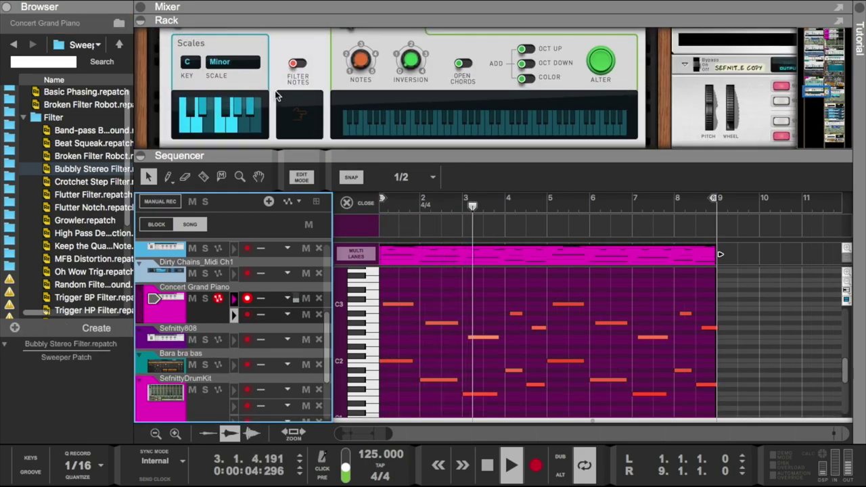
key("Down")
scroll(260, 117, "up", 5)
left_click(320, 75)
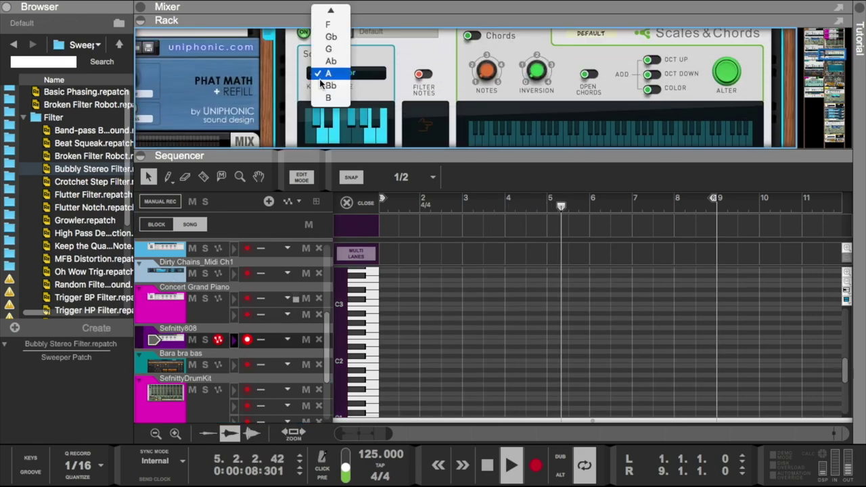
left_click(329, 16)
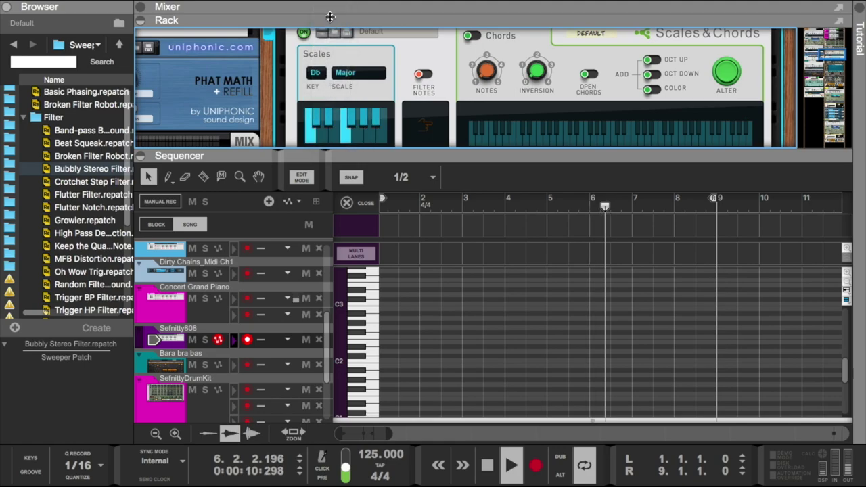
left_click(321, 72)
left_click(341, 75)
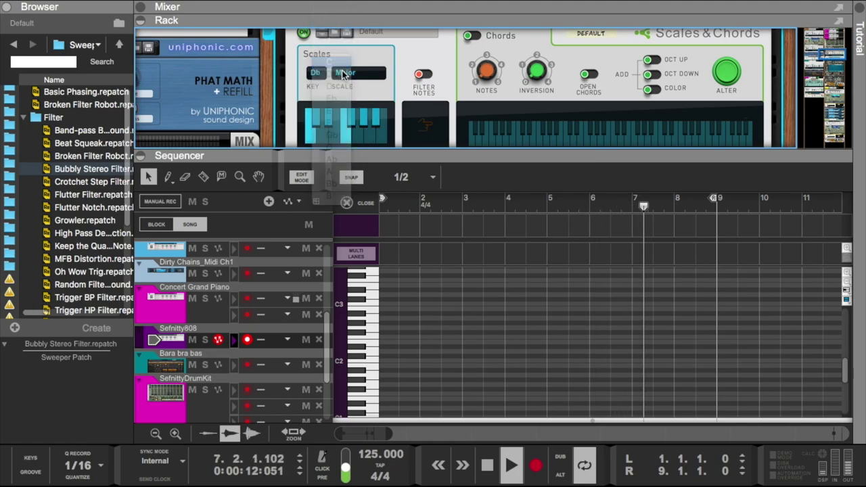
left_click(344, 74)
left_click(367, 82)
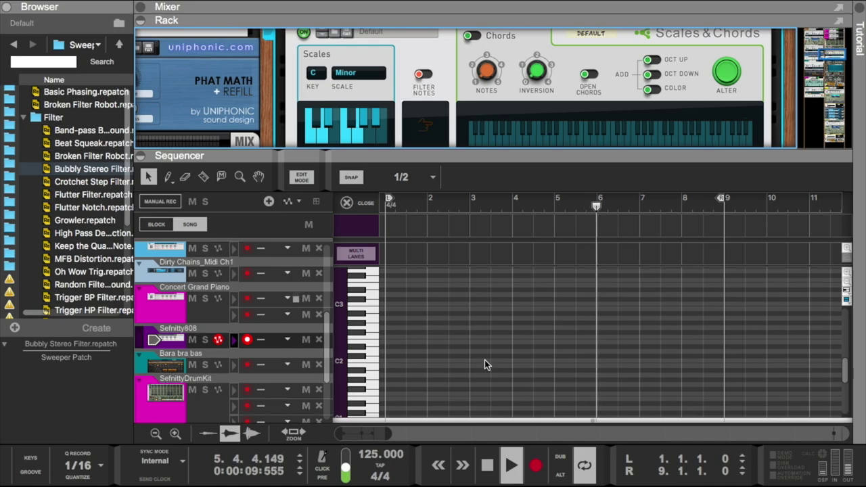
- Create an eight-bar clip starting at bar 1 on the Sefnitty808 track and open it for note editing
left_click(365, 206)
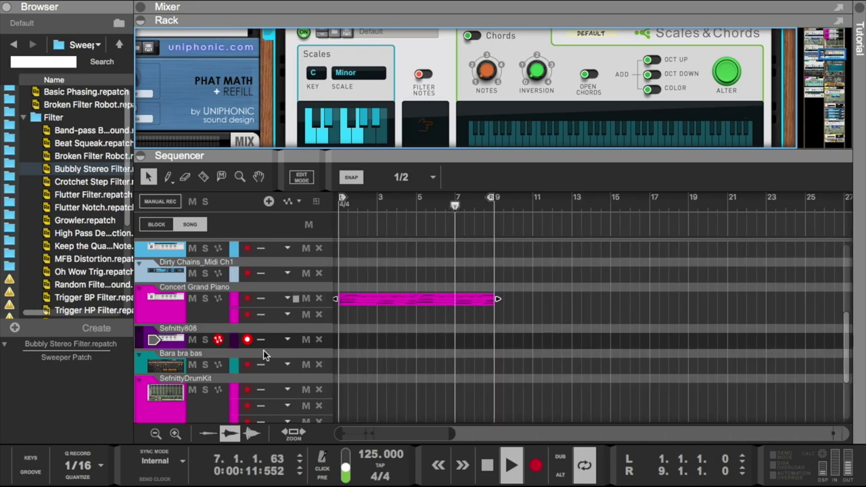
left_click(342, 340, "alt")
left_click_drag(355, 340, 494, 340)
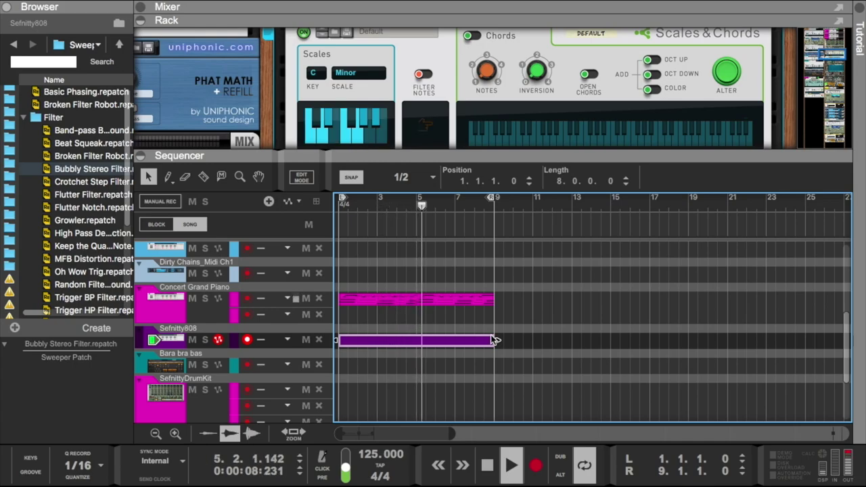
double_click(425, 343)
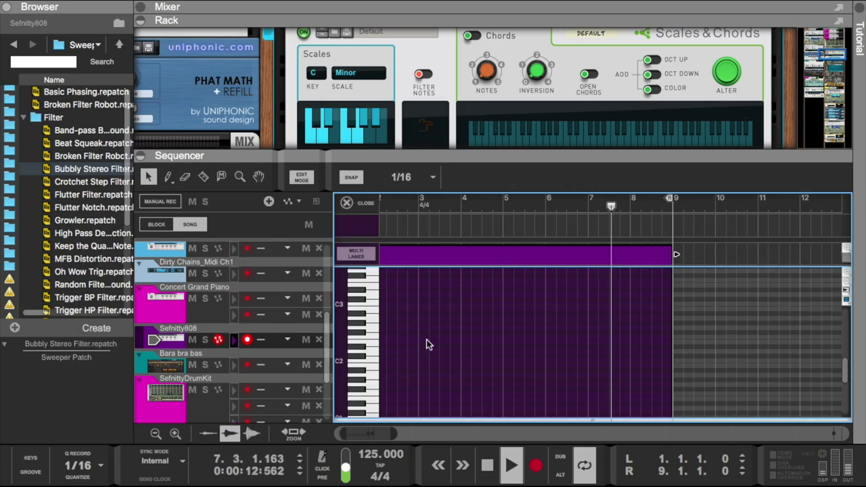
- Record an eight-bar 808 line into the Sefnitty808 clip, quantize its notes and end the recording
left_click(536, 467)
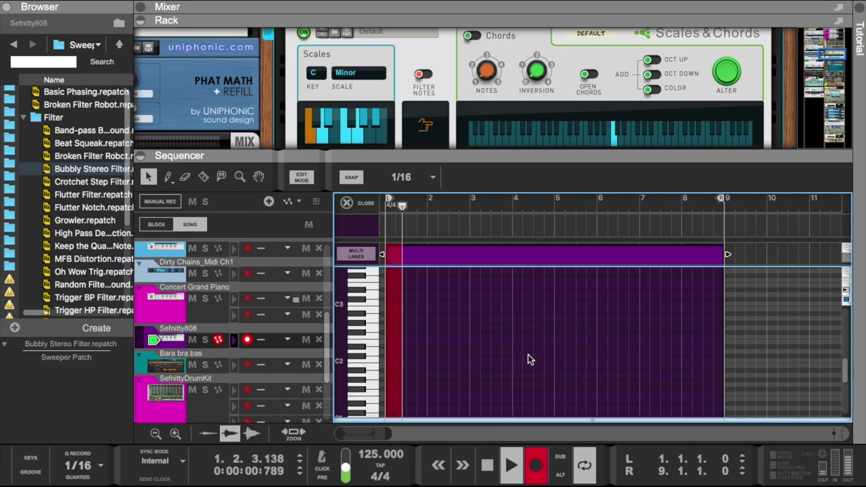
scroll(512, 363, "down", 2)
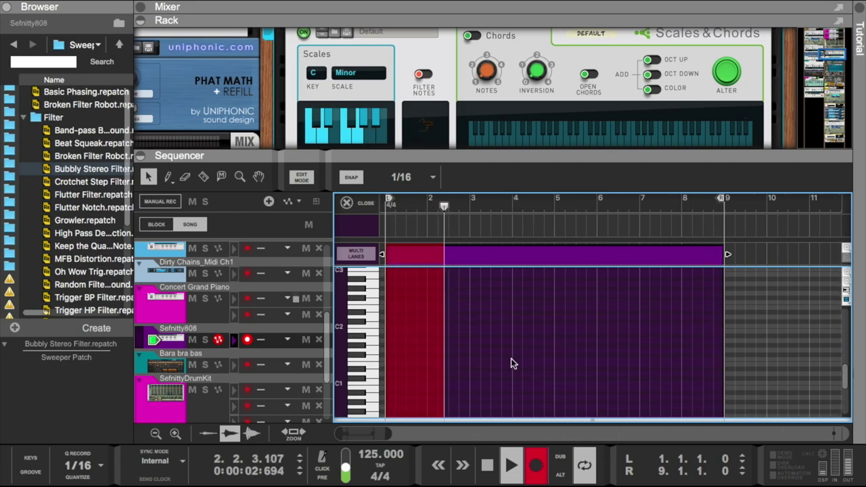
scroll(511, 358, "up", 6)
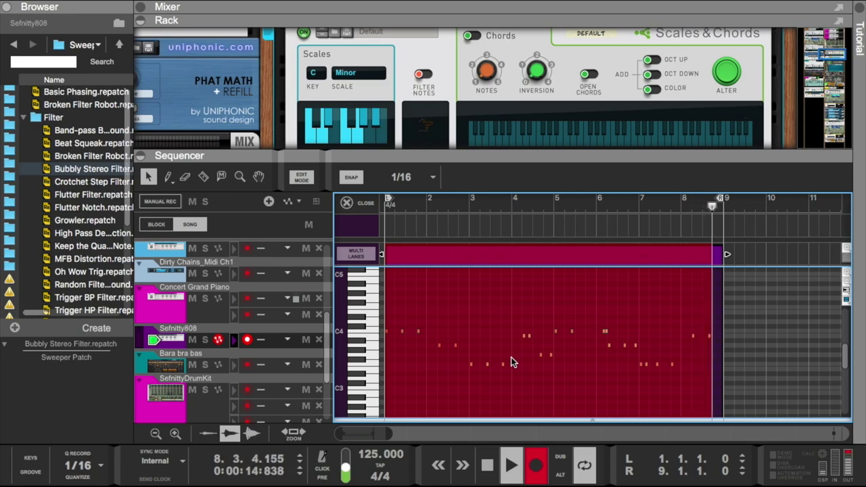
right_click(473, 254)
left_click(509, 448)
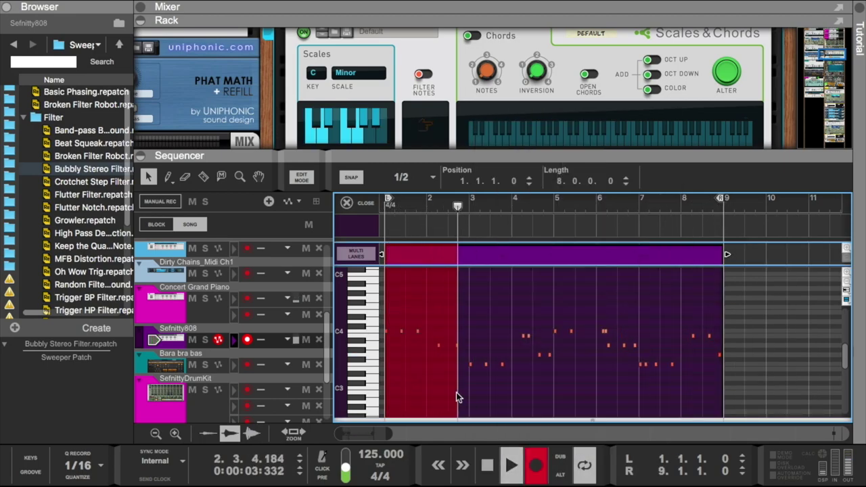
left_click(537, 452)
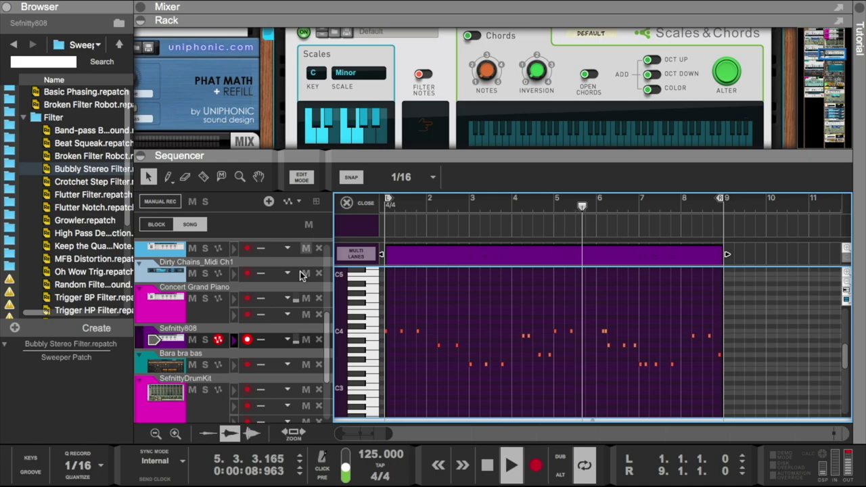
- Load the Crotchet Step Filter patch in the Sweeper on the Concert Grand Piano track
left_click(179, 303)
scroll(476, 120, "up", 8)
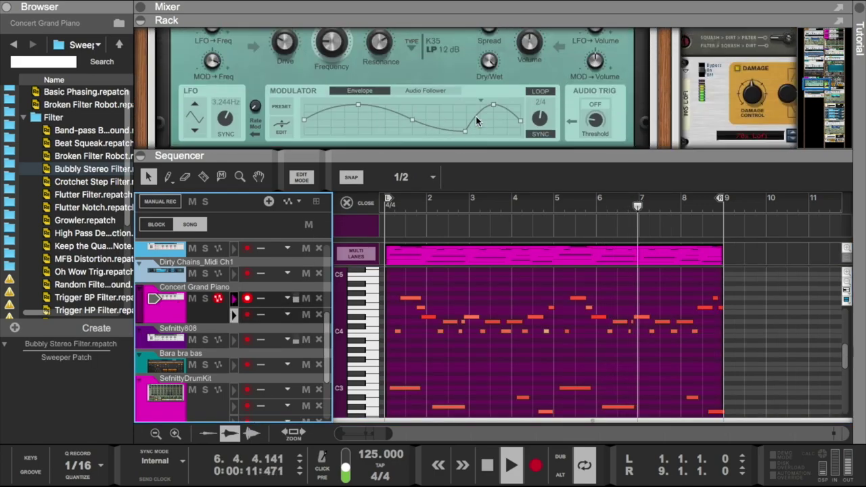
left_click(458, 67)
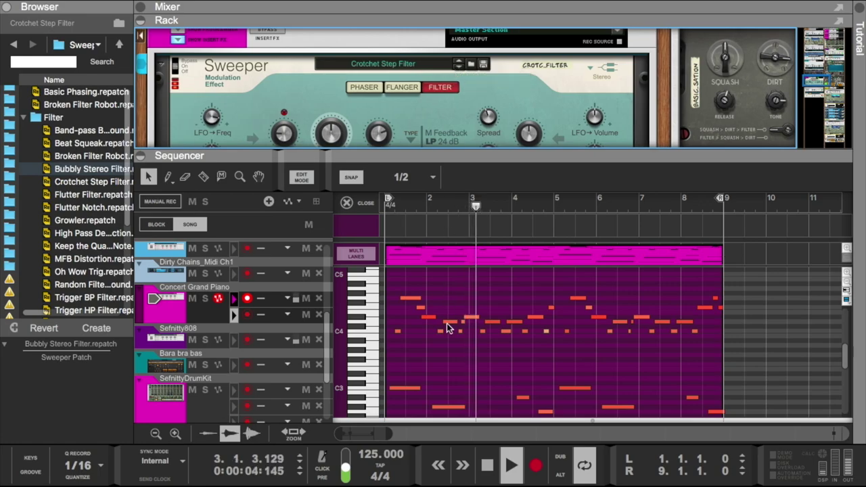
- Replay the Sefnitty808 clip and set the velocity of all its notes to 127 with the Pencil tool
left_click(191, 333)
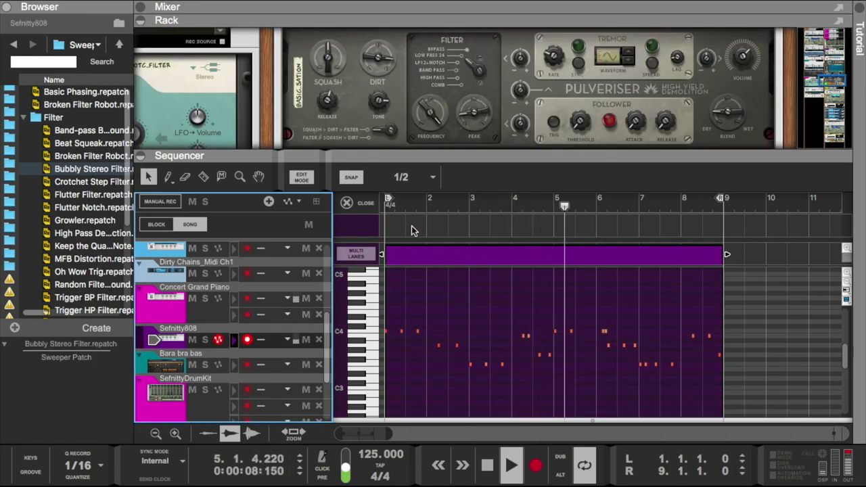
key("space")
key("space")
scroll(471, 359, "down", 2)
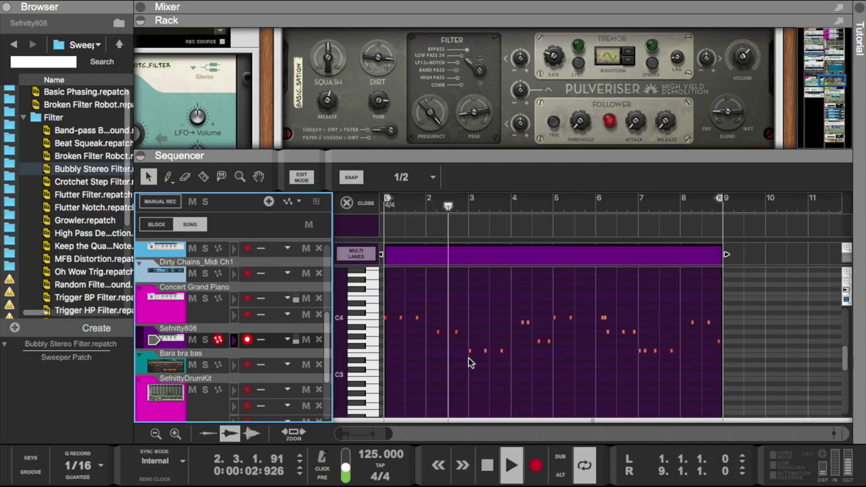
left_click(451, 355)
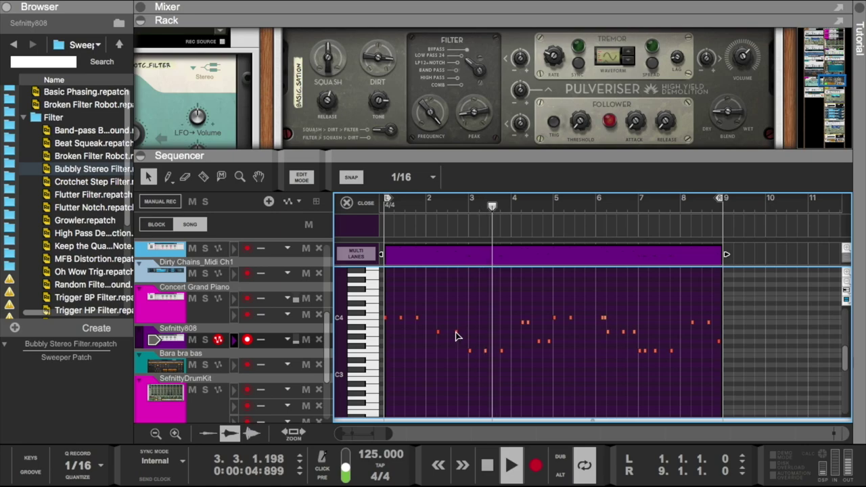
left_click(456, 332)
left_click(426, 200)
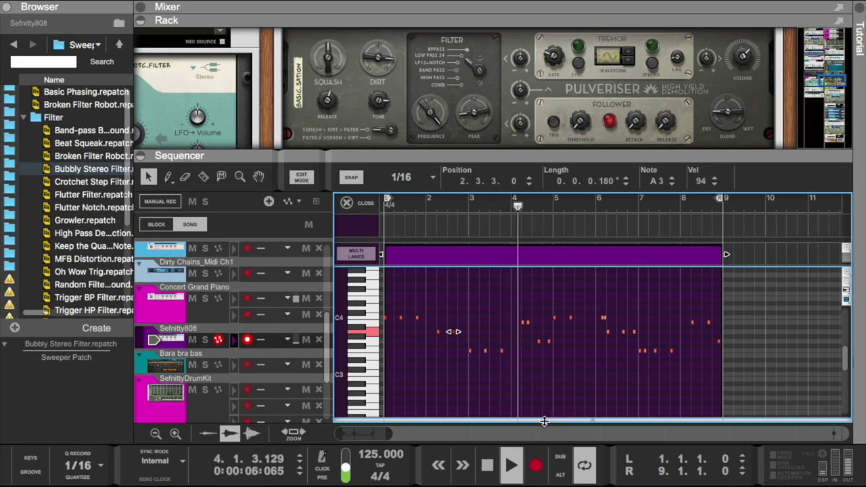
left_click_drag(546, 418, 441, 270)
left_click(168, 177)
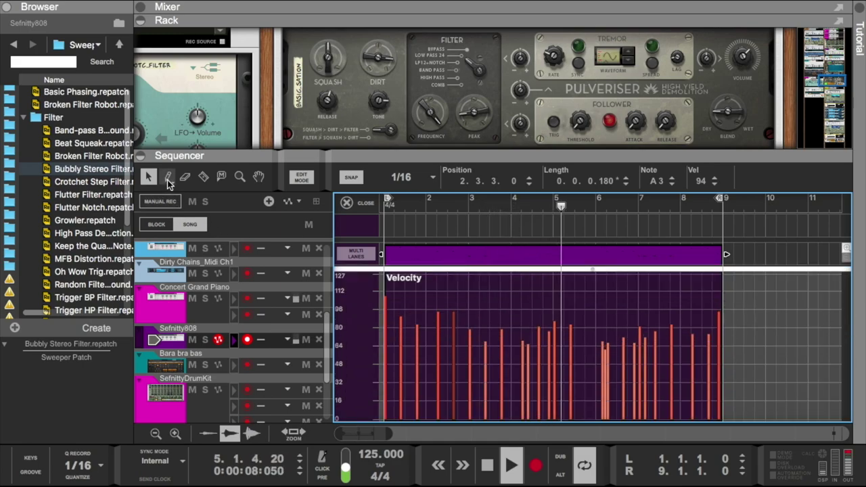
left_click_drag(721, 277, 383, 278)
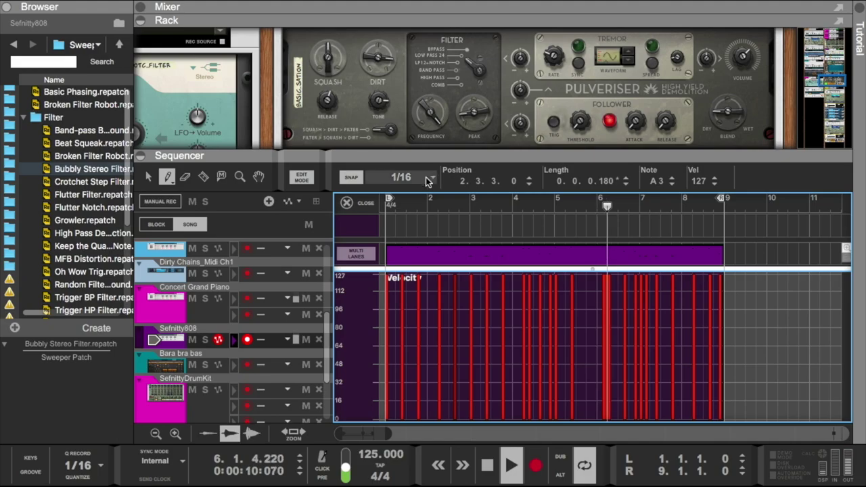
- Audition the next Sweeper filter patches on the Concert Grand Piano track, including Growler, and load High Pass Destruction
left_click_drag(445, 149, 444, 276)
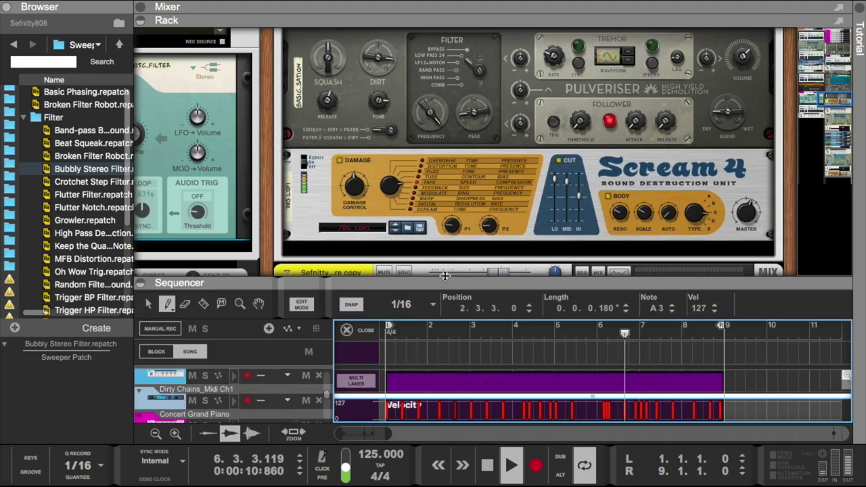
left_click(175, 422)
scroll(462, 116, "up", 5)
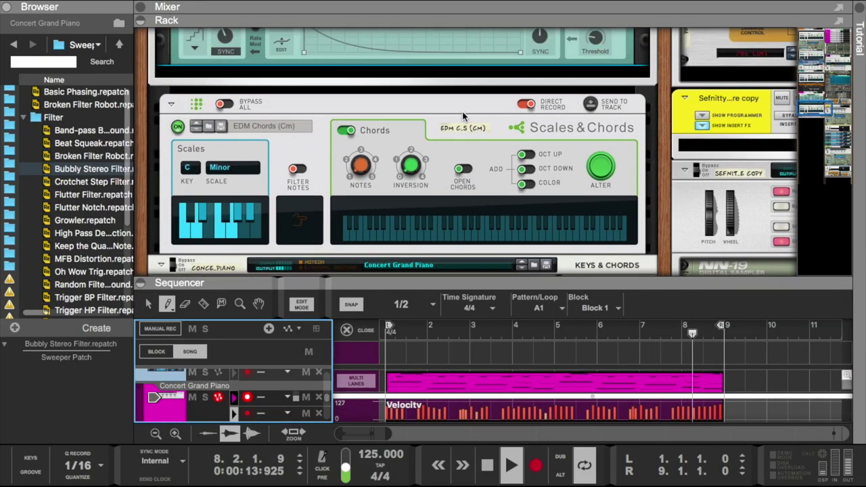
scroll(462, 116, "up", 5)
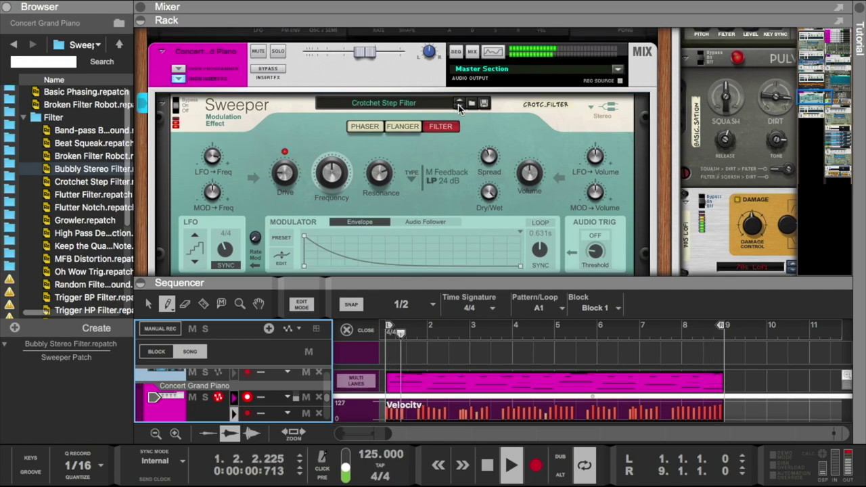
left_click(458, 107)
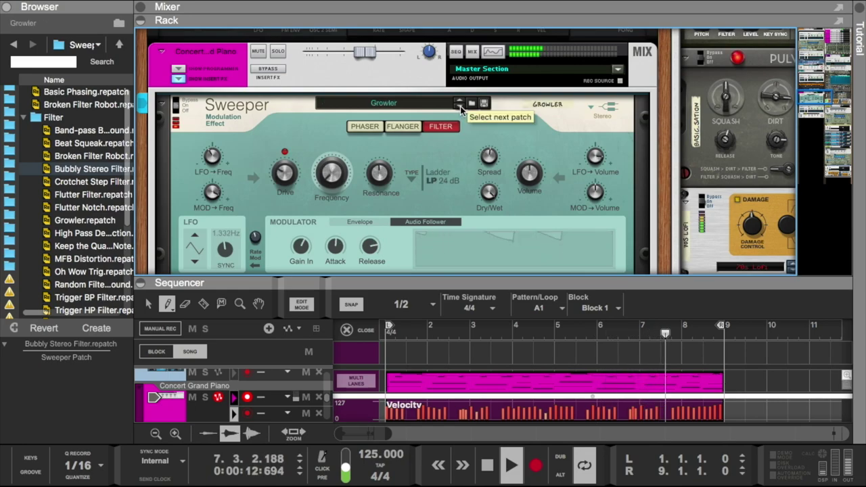
left_click(459, 106)
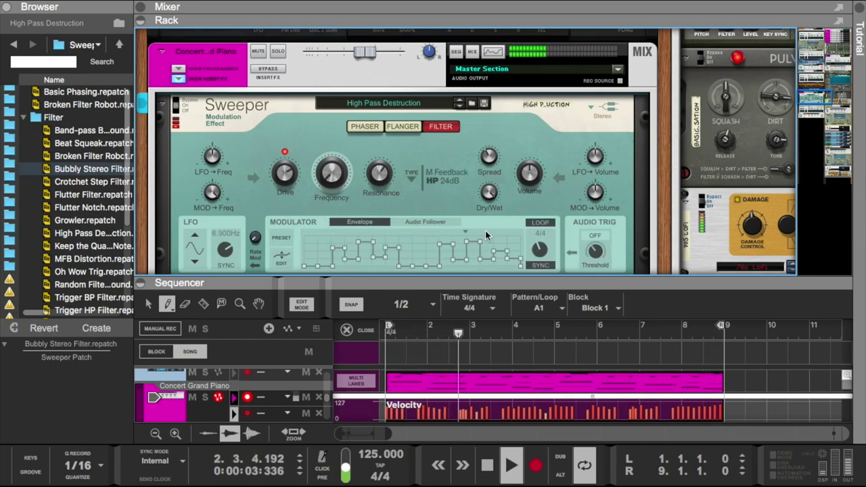
- Close the piano clip's note editor and show the song arrangement with taller track lanes and the Selection tool active
scroll(485, 226, "down", 3)
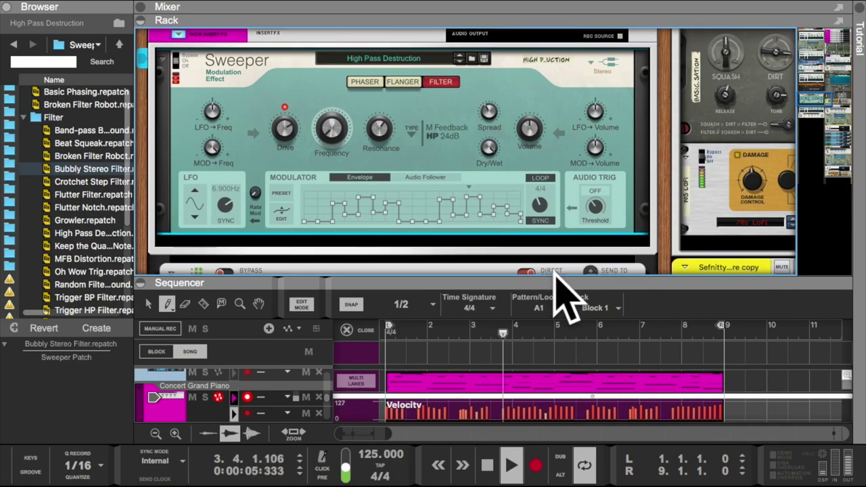
left_click_drag(551, 261, 547, 138)
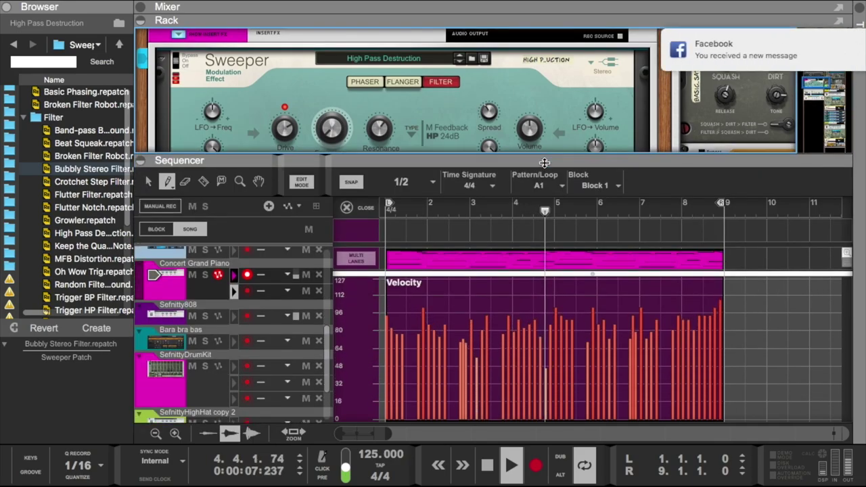
left_click(362, 208)
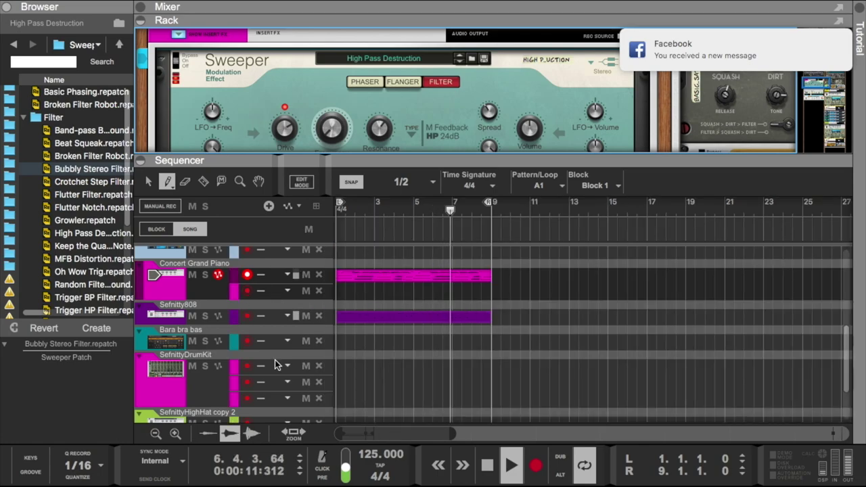
left_click(175, 433)
left_click(175, 433)
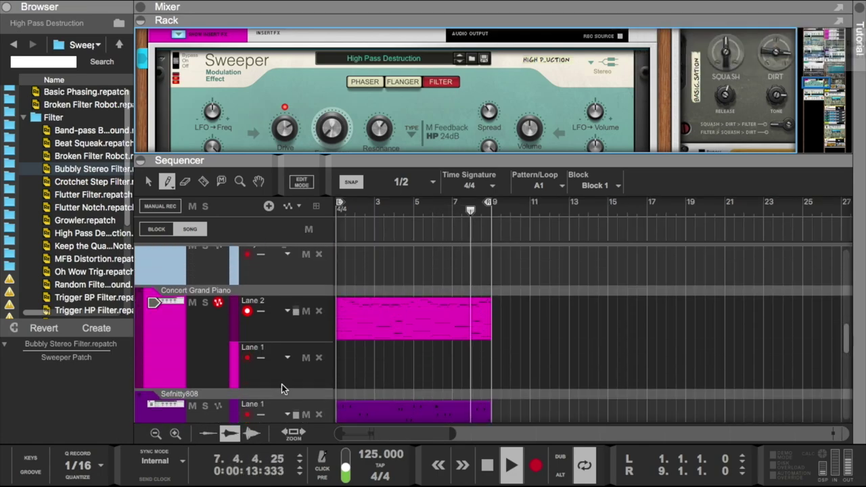
left_click(149, 180)
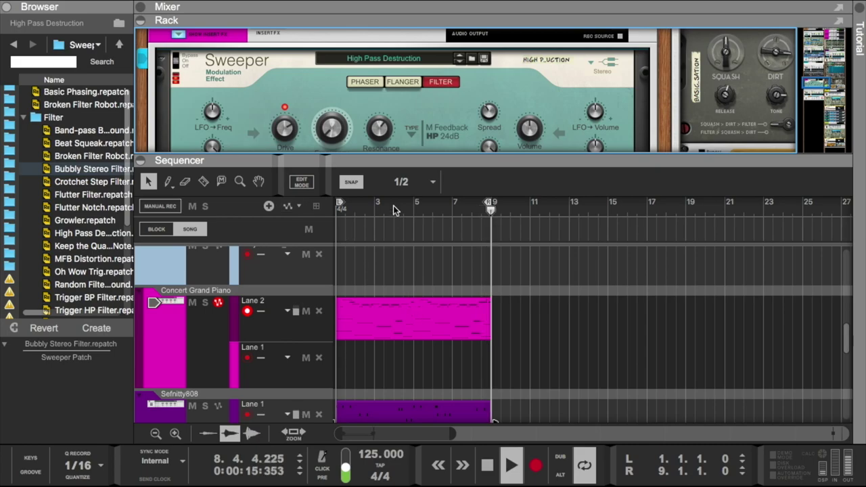
- Try the Flanger and Phaser effect types on the piano's Sweeper and switch it back to Filter
left_click_drag(411, 165, 409, 249)
left_click(409, 83)
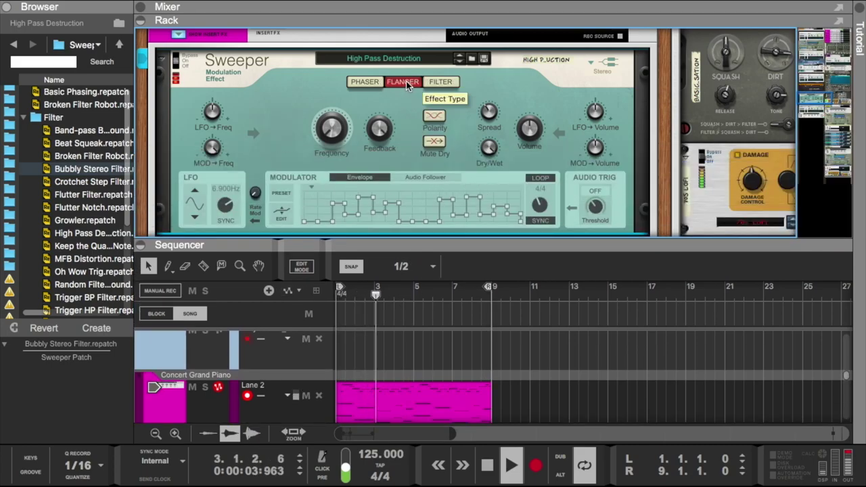
left_click(362, 82)
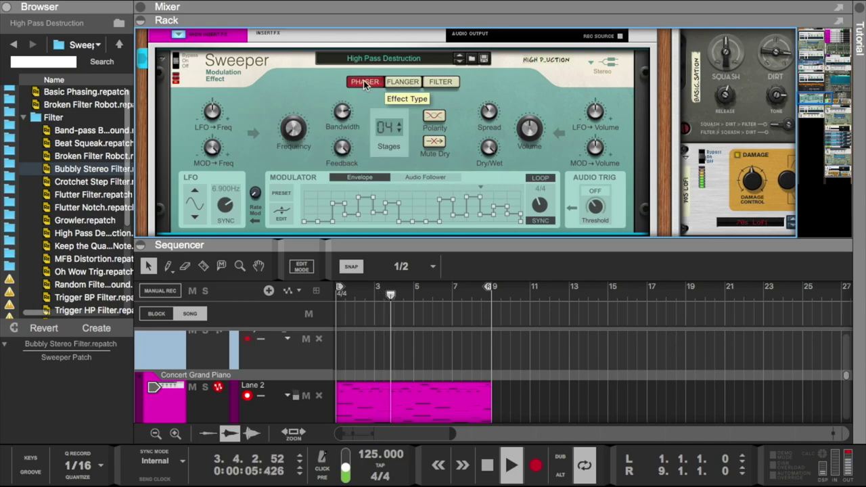
left_click(440, 82)
- Raise the Sefnitty808 mixer channel level slightly and set the Concert Grand Piano channel level to about -3.41 dB
key("F5")
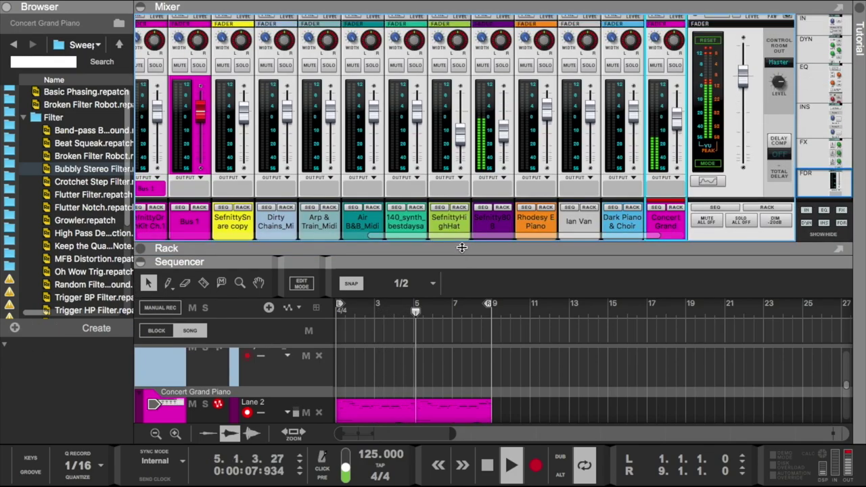
scroll(641, 139, "right", 1)
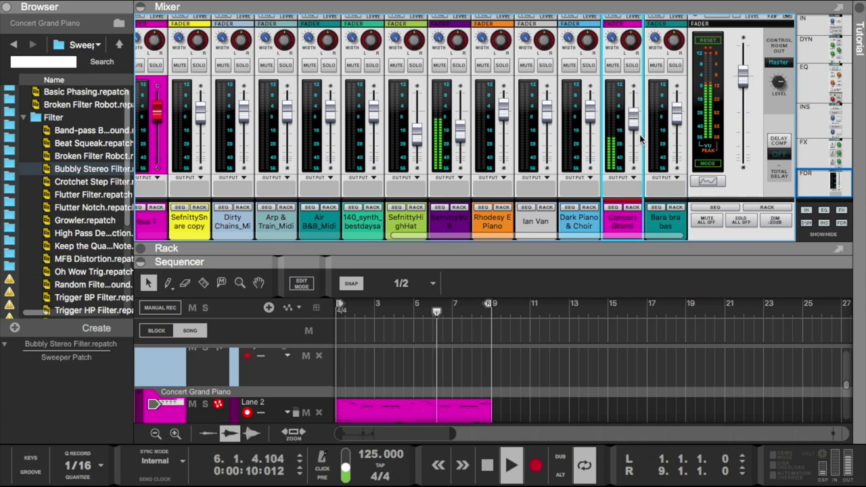
left_click_drag(458, 132, 459, 128)
left_click_drag(632, 122, 634, 121)
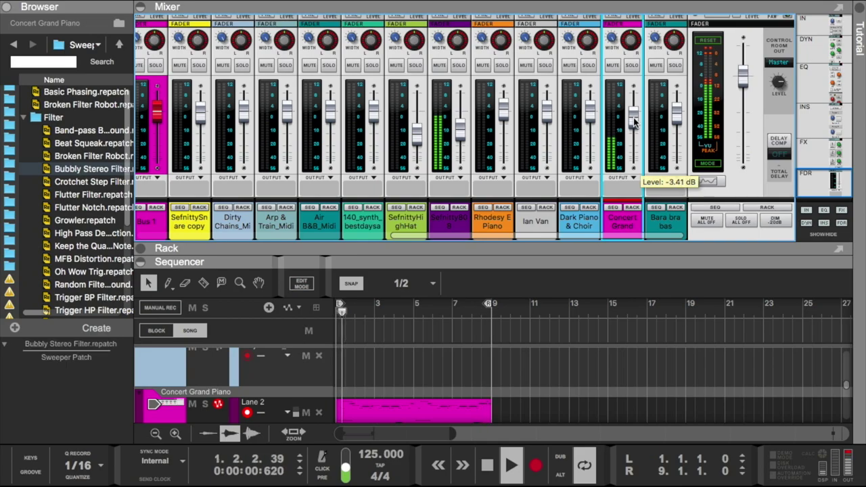
- Delete the empty Lane 1 from the Concert Grand Piano track
left_click_drag(505, 264, 484, 140)
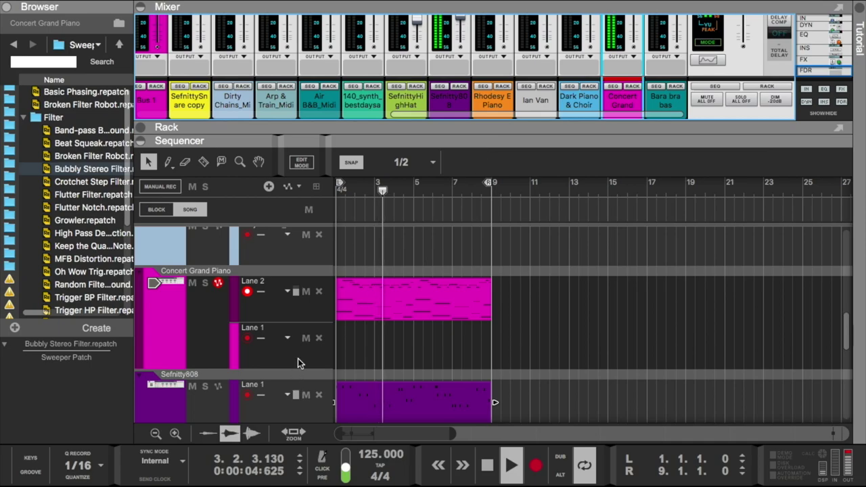
left_click(319, 338)
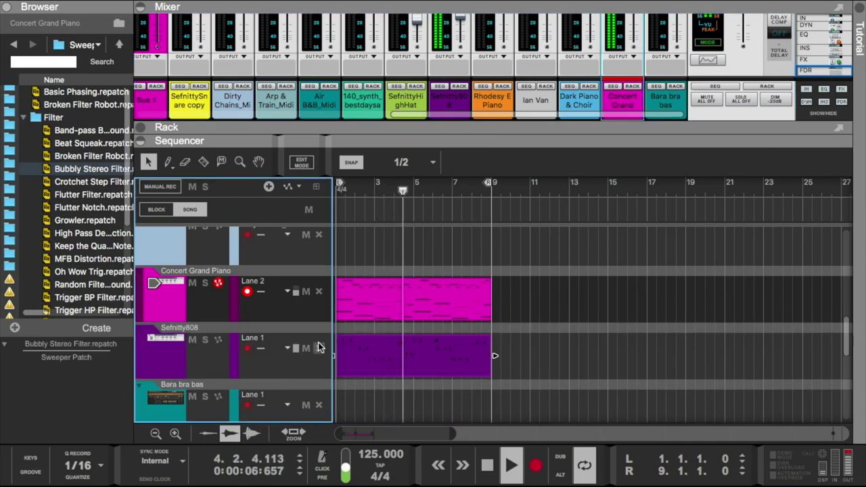
- Open the Sefnitty808 clip, expand its note lane to examine the 808 pattern, and close the editor
left_click(474, 316)
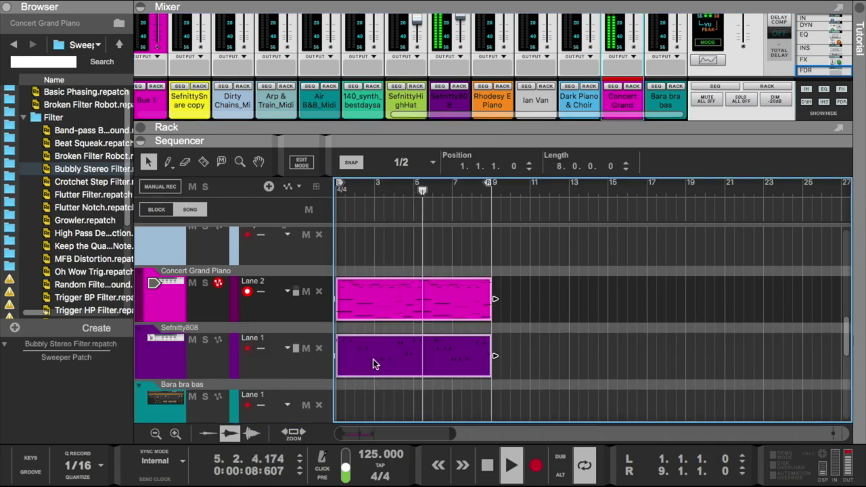
double_click(373, 360)
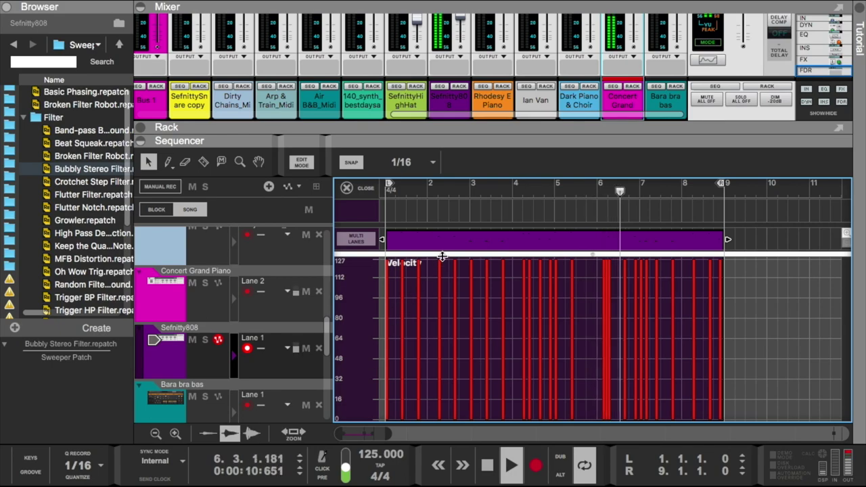
left_click_drag(440, 257, 441, 455)
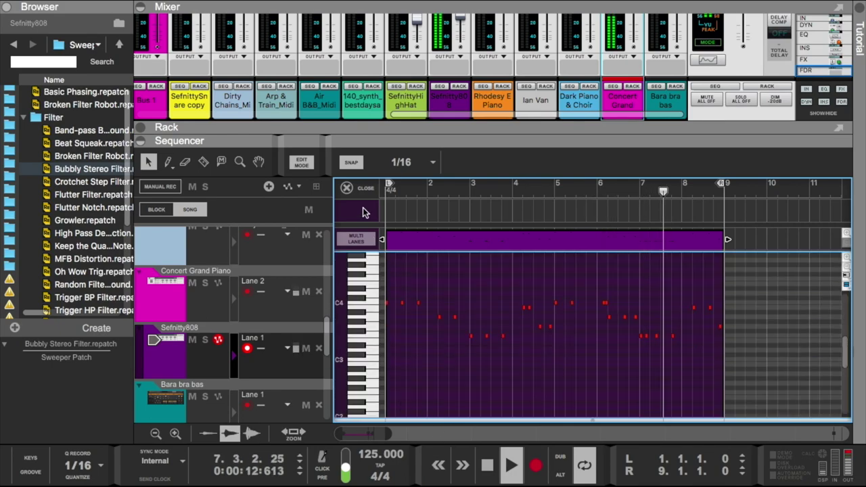
left_click(365, 193)
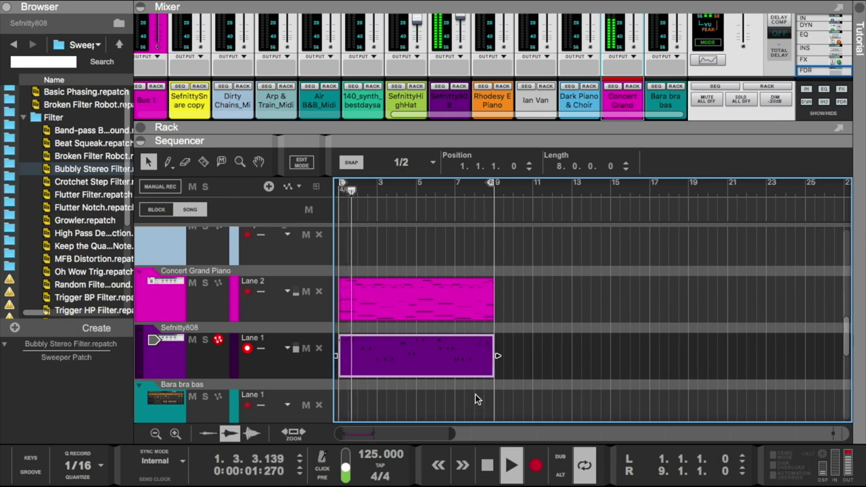
- Solo the Concert Grand Piano track and compare its sound with the insert effects bypassed and active
left_click(205, 283)
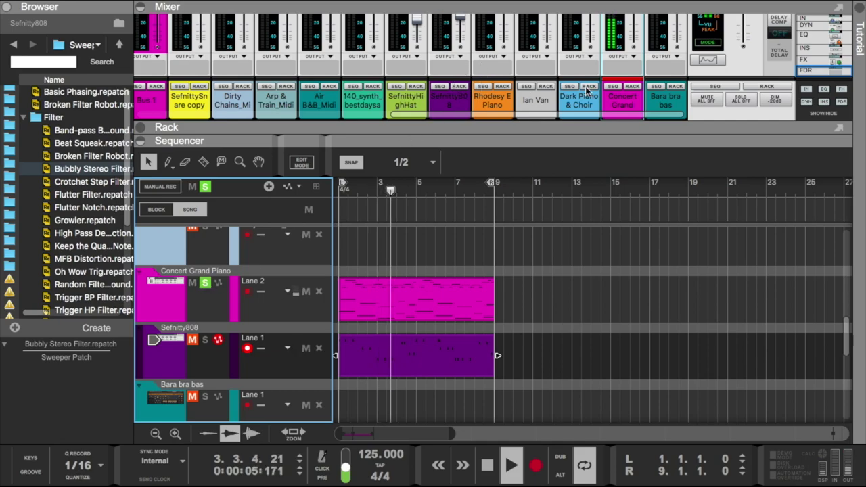
left_click(634, 88)
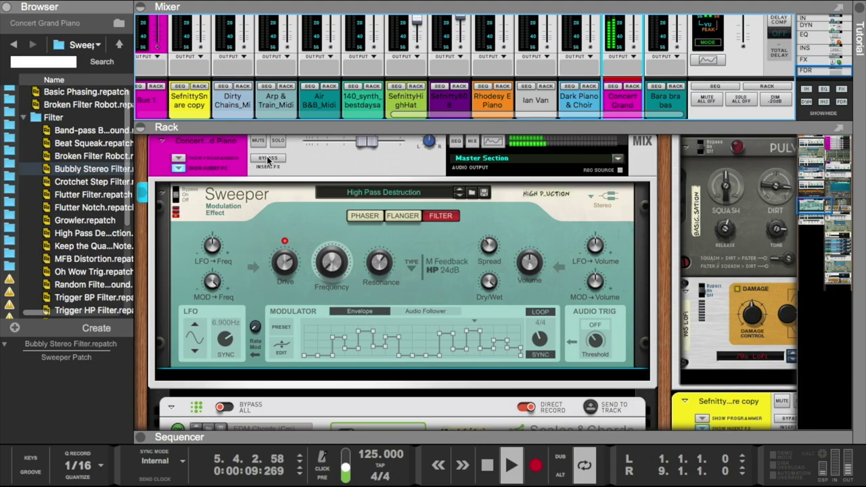
left_click(268, 158)
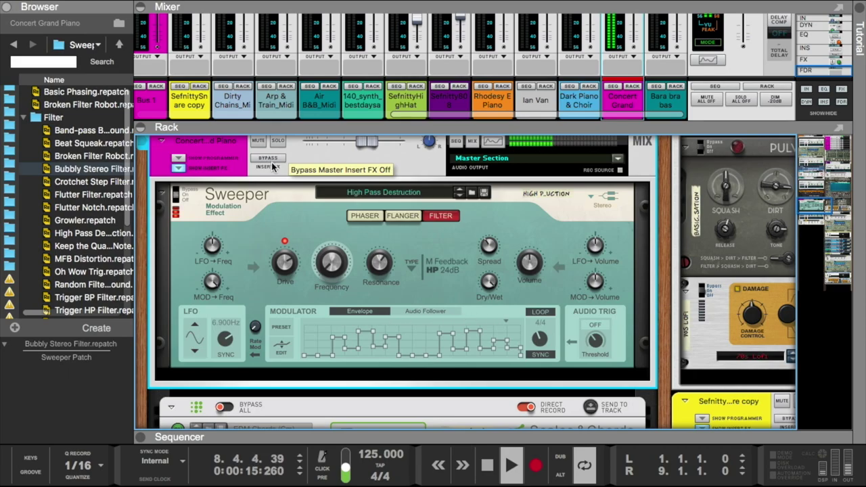
- Examine the Sweeper's Drive, Frequency and Resonance controls on the soloed piano and clear the solo
left_click(293, 291)
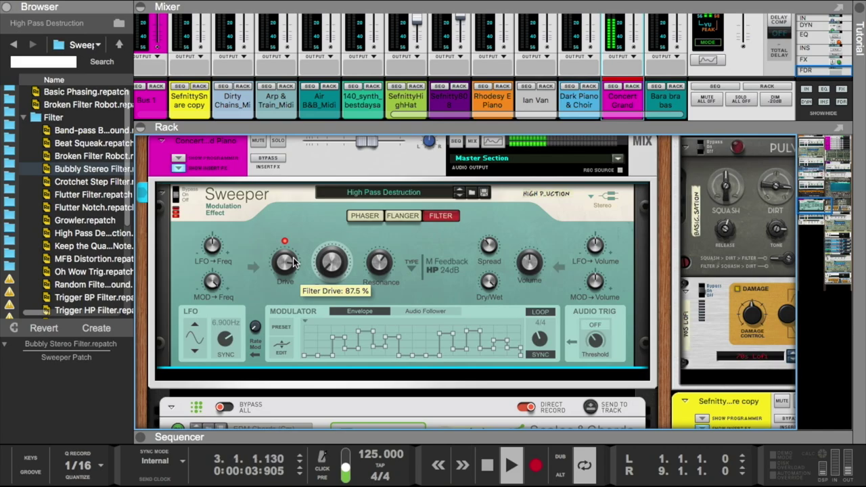
left_click_drag(333, 240, 336, 279)
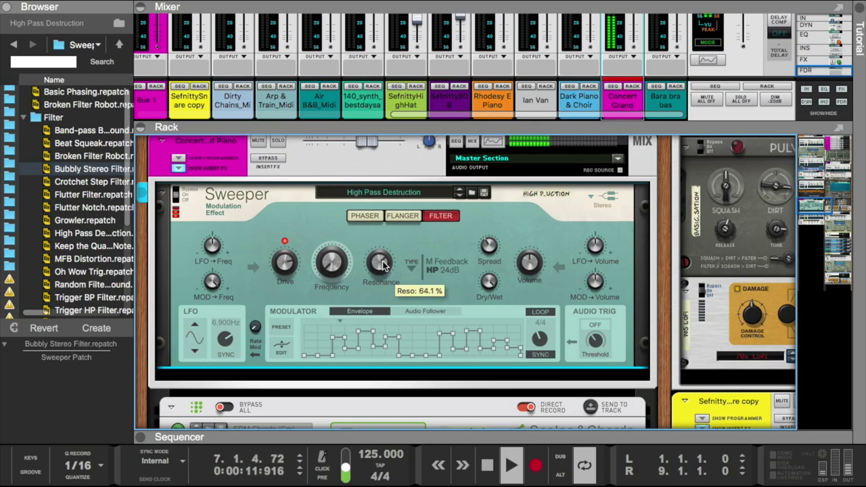
left_click_drag(420, 399, 414, 201)
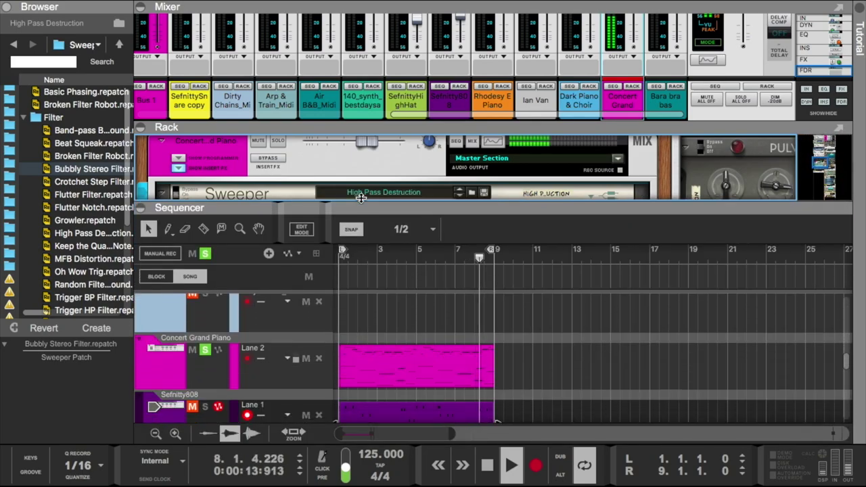
left_click(203, 254)
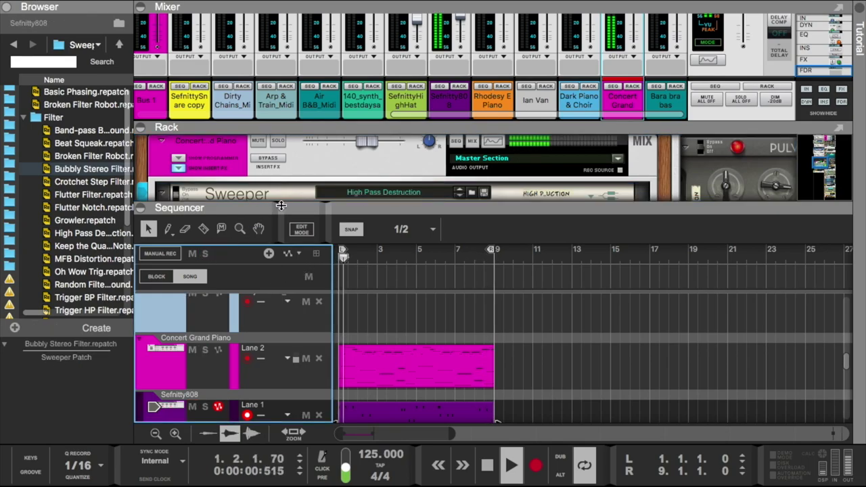
- Check the mixer channels and zoom the arrangement in on the eight-bar piano and 808 clips
left_click_drag(276, 207, 291, 306)
left_click_drag(446, 122, 448, 227)
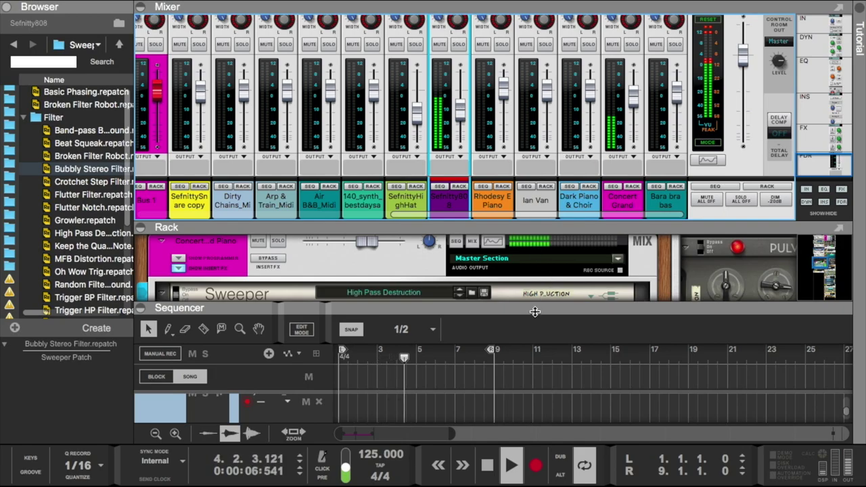
left_click_drag(534, 311, 393, 188)
left_click_drag(453, 434, 406, 439)
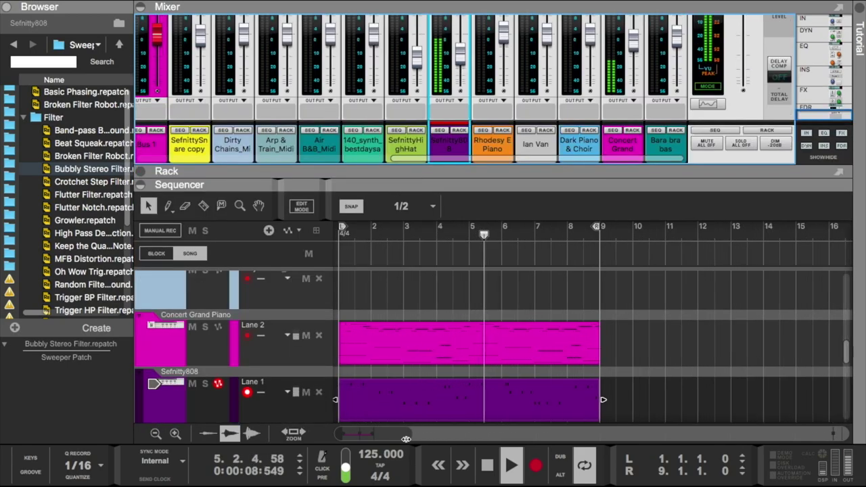
scroll(417, 366, "down", 2)
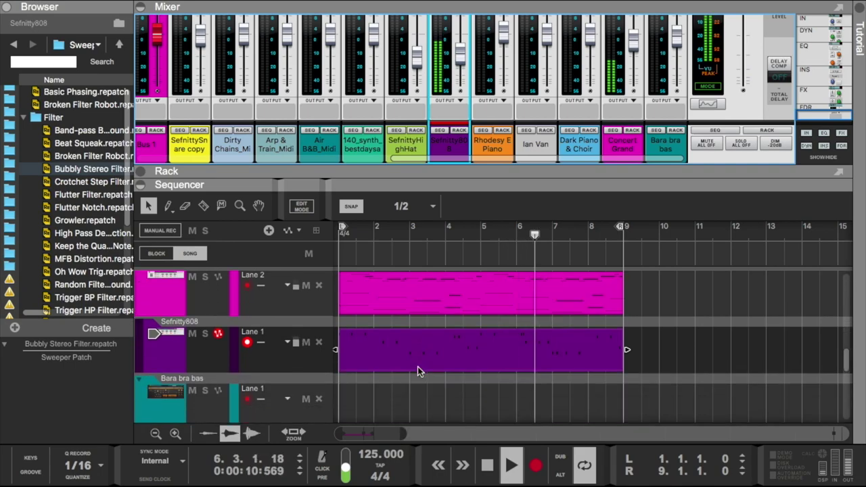
- Audition the piano's Sweeper patches from Keep the Quarter Note through Oh Wow Trig and load Random Filter Background
left_click_drag(460, 171, 428, 53)
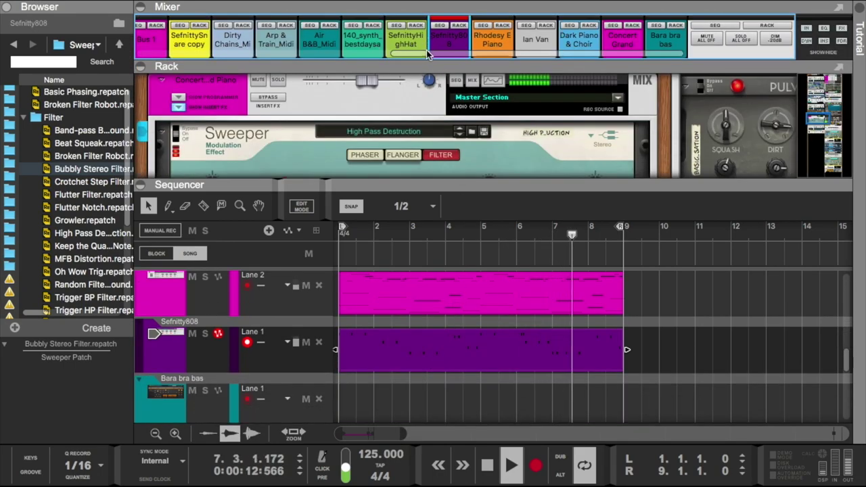
left_click(458, 135)
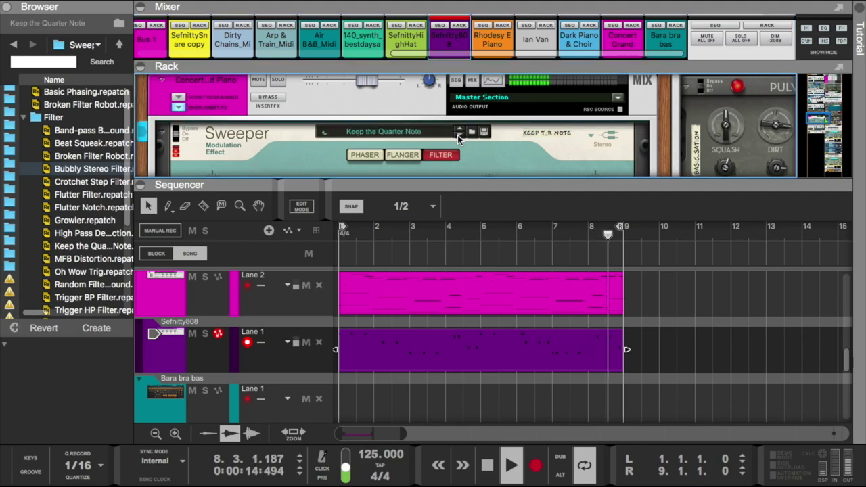
left_click(458, 137)
left_click(458, 137)
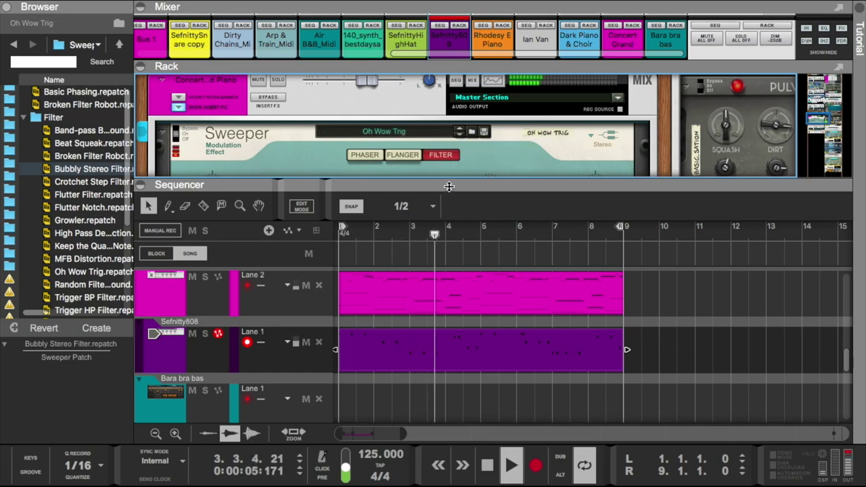
left_click_drag(449, 187, 448, 313)
scroll(453, 231, "down", 4)
scroll(453, 223, "up", 3)
left_click(456, 103)
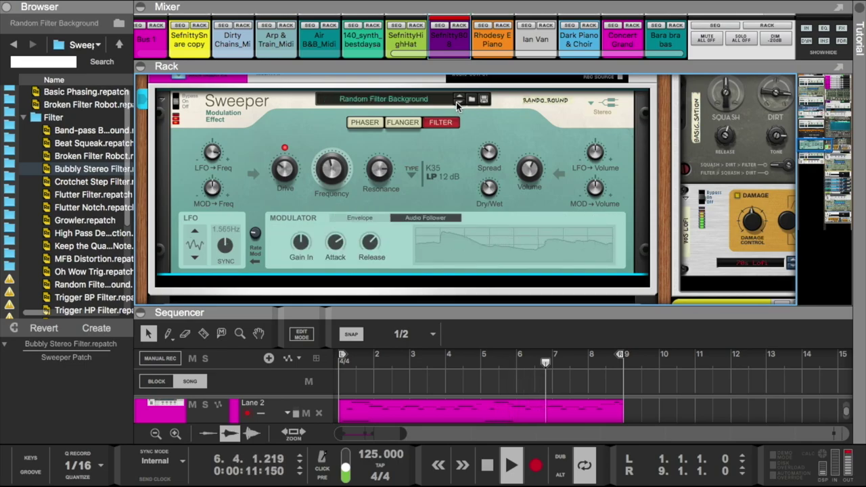
- Audition the piano Sweeper's Trigger HP Filter patch and load Trigger LP Filter
left_click(458, 102)
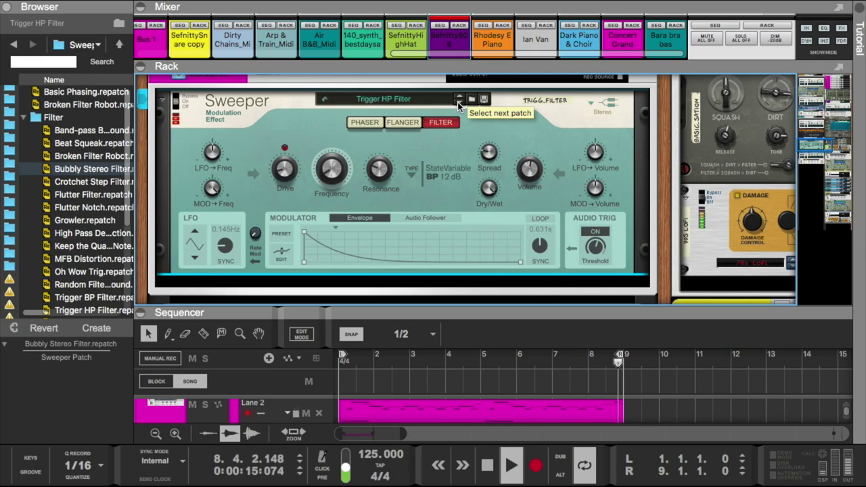
left_click(458, 102)
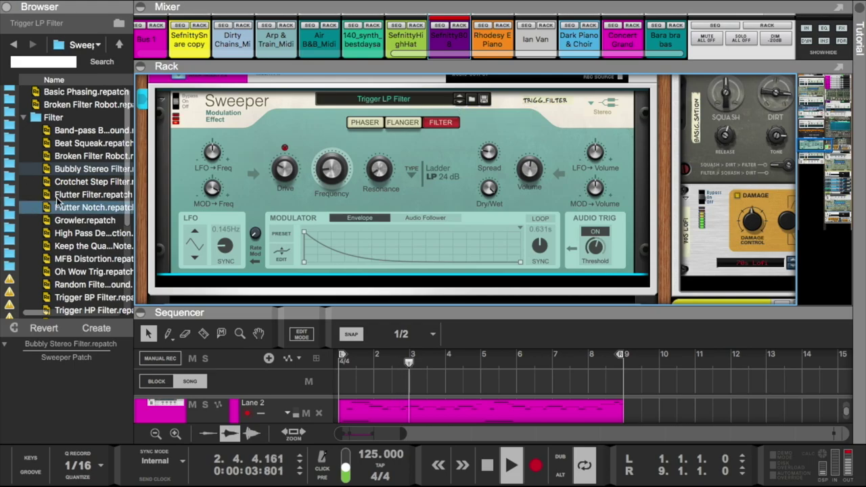
- Try to apply the Flutter Filter patch, adding it as a separate Sweeper in the piano's rack
scroll(88, 198, "down", 3)
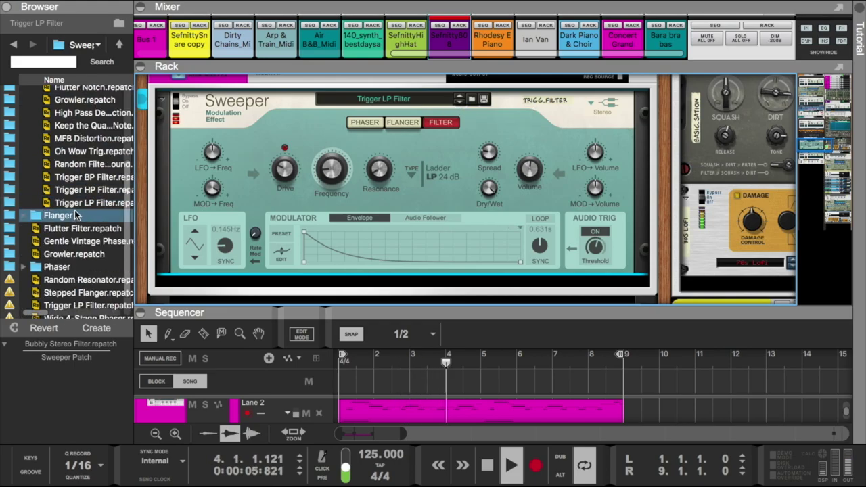
left_click(76, 229)
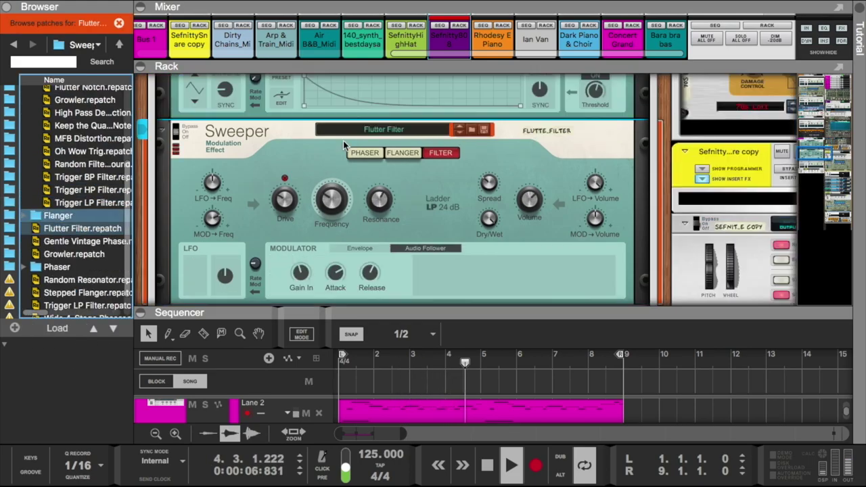
left_click(396, 152)
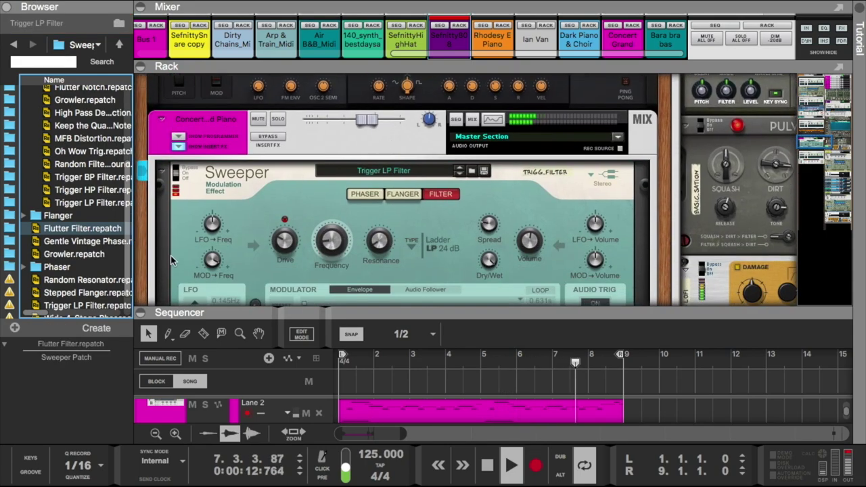
- Browse patches for the piano's original Sweeper, load Flutter Filter into it and expand the Flanger patch folder
left_click(472, 170)
left_click(76, 229)
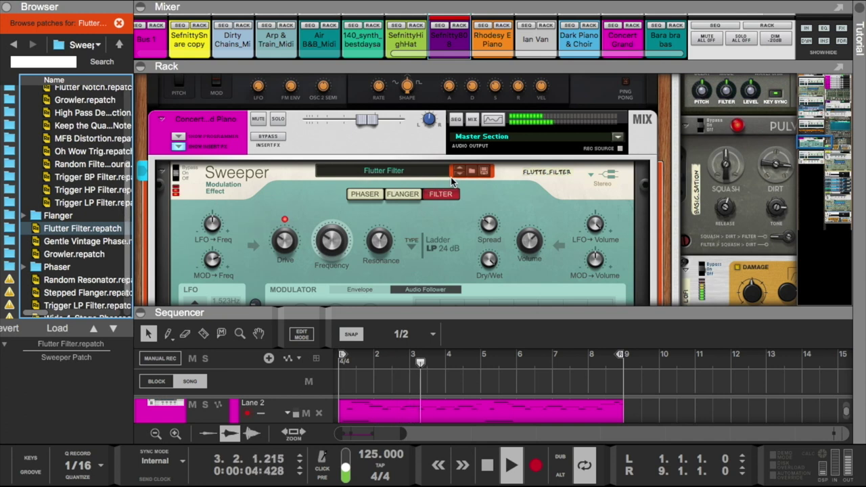
left_click(458, 174)
left_click(24, 215)
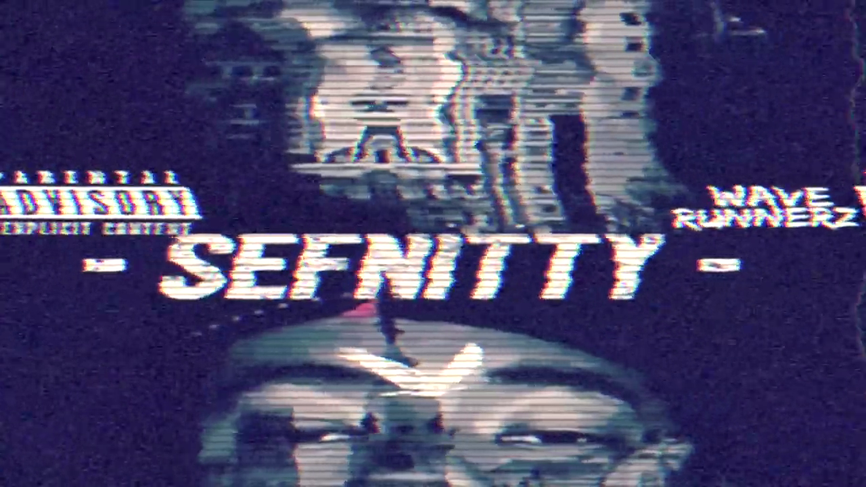